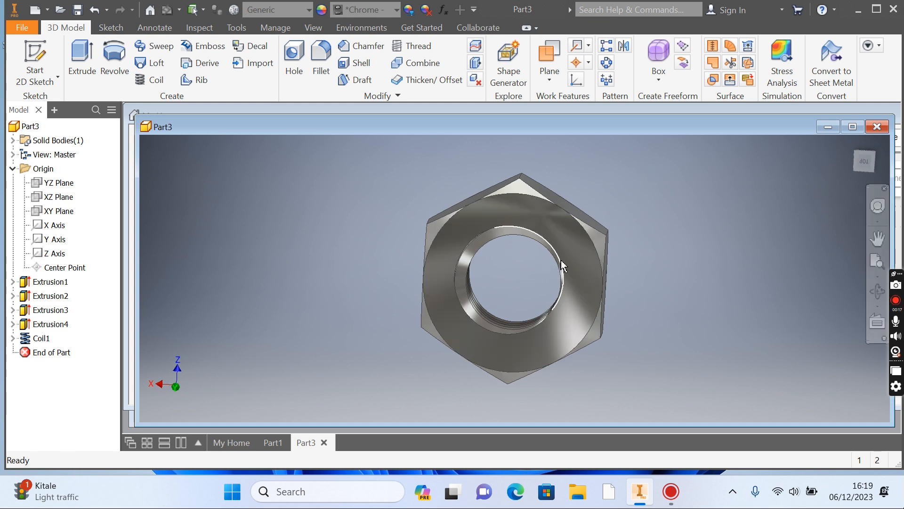
# - Create a new part file from the Metric template Standard (mm).ipt
pyautogui.click(235, 443)
pyautogui.click(22, 54)
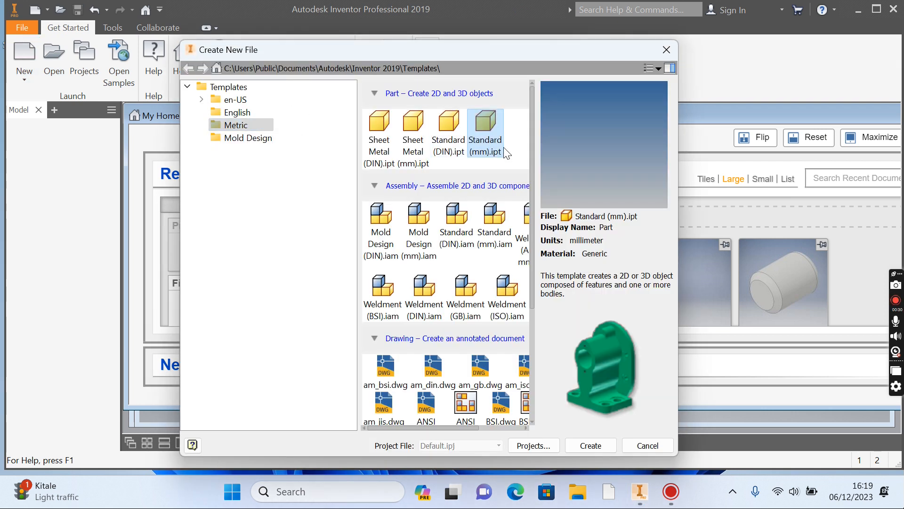
pyautogui.click(596, 447)
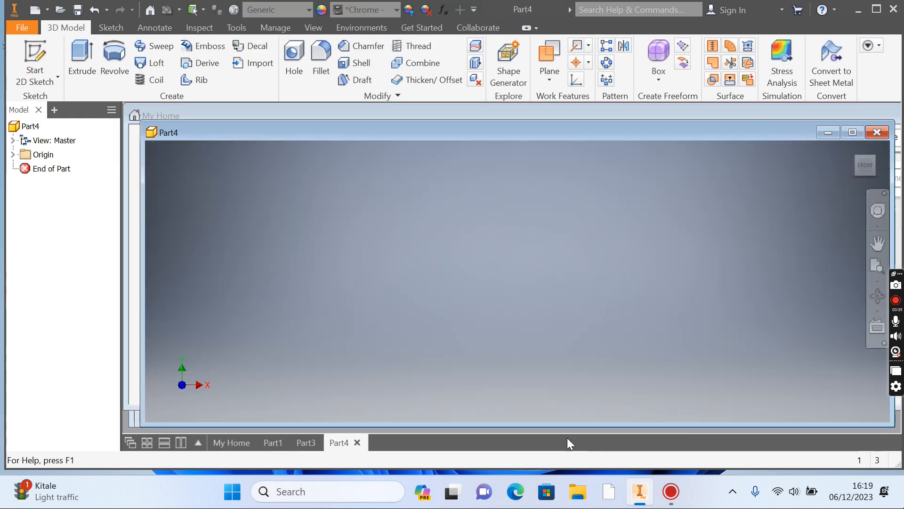
# - Start a sketch on the XZ plane and draw a six-sided polygon centred on the origin
pyautogui.click(21, 47)
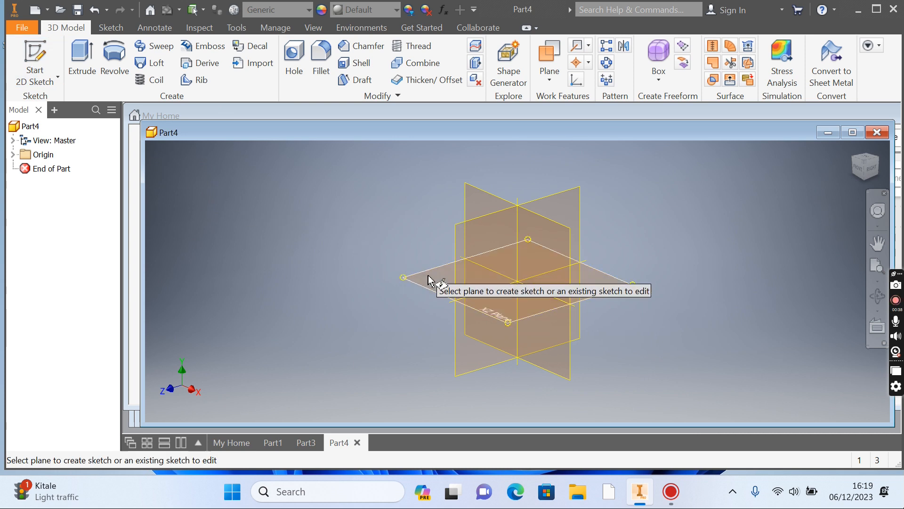
pyautogui.click(430, 281)
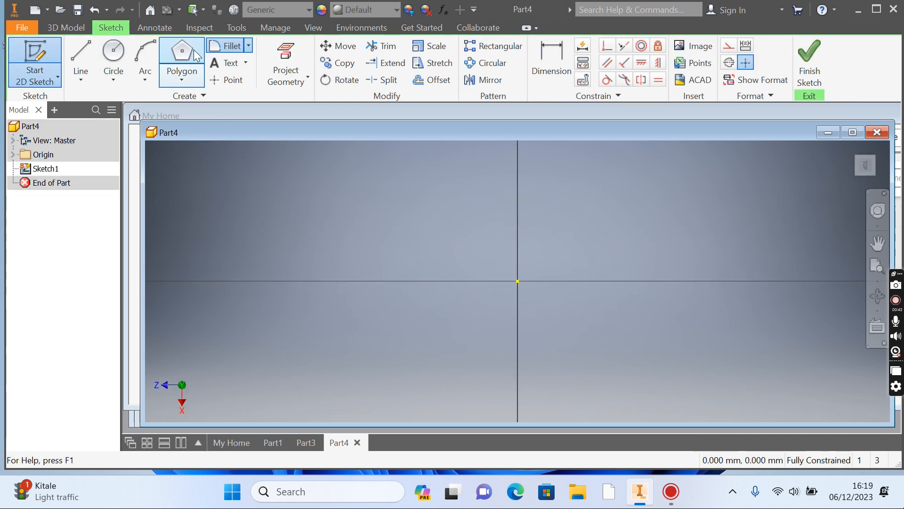
pyautogui.click(179, 57)
pyautogui.click(518, 282)
pyautogui.click(490, 198)
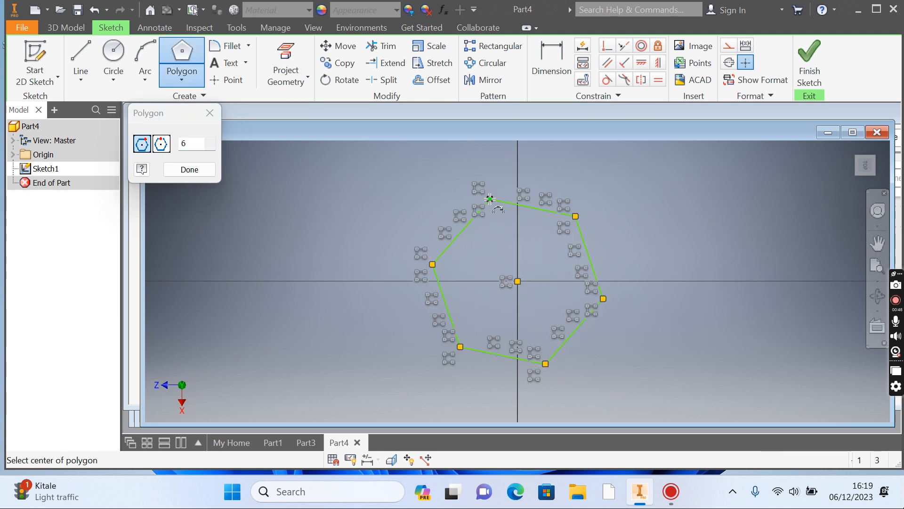
# - Align the midpoint of the hexagon's upper edge with the origin using a Vertical constraint
pyautogui.click(641, 64)
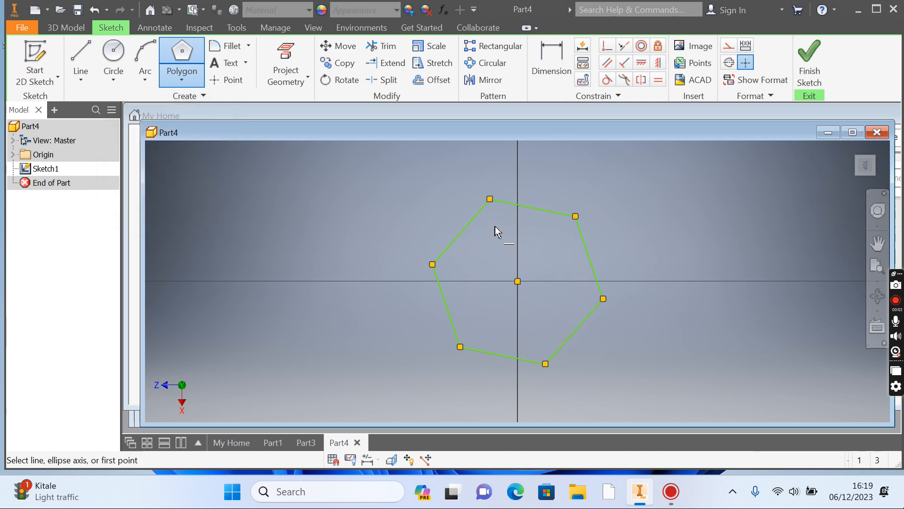
pyautogui.click(659, 64)
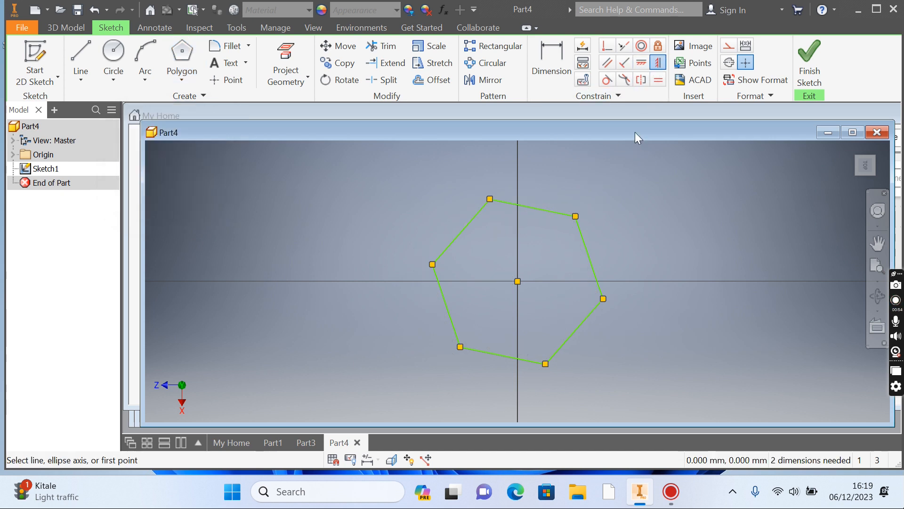
pyautogui.click(533, 208)
pyautogui.click(539, 208)
pyautogui.click(510, 208)
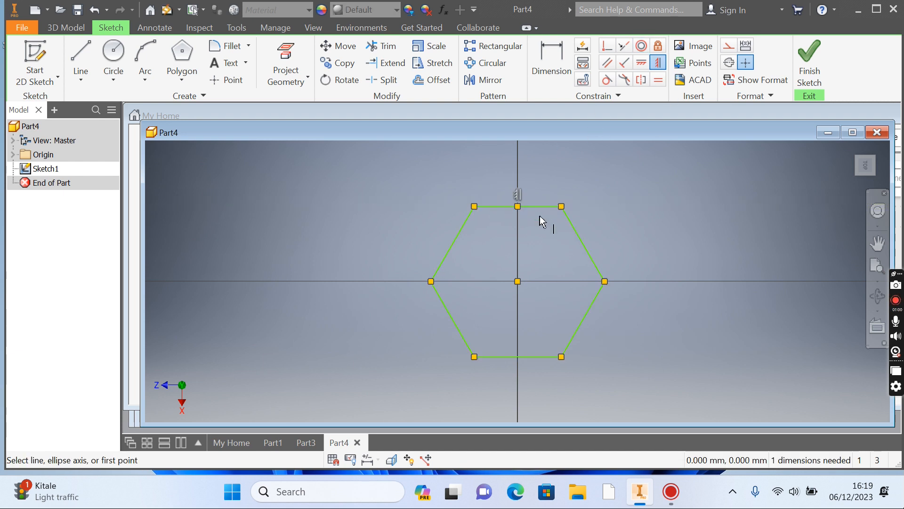
# - Dimension the distance between two opposite sides of the hexagon and set it to 19 mm
pyautogui.click(545, 51)
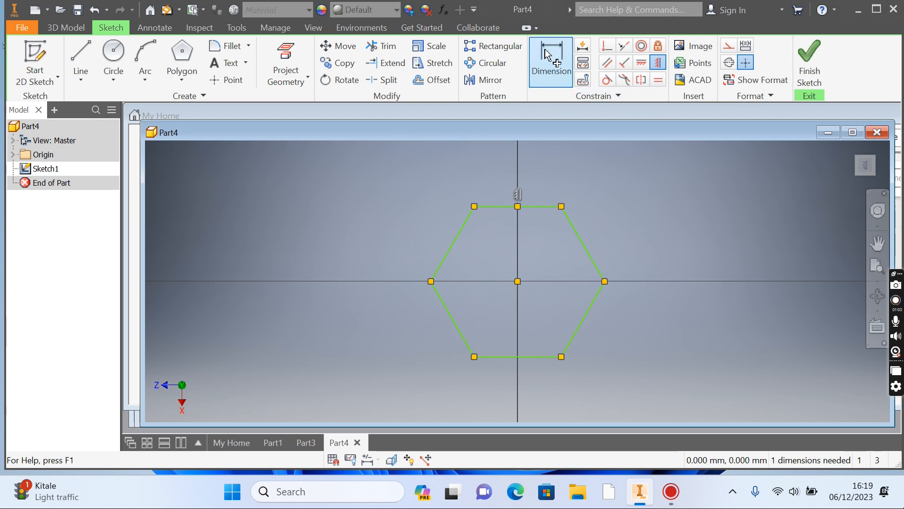
pyautogui.click(457, 239)
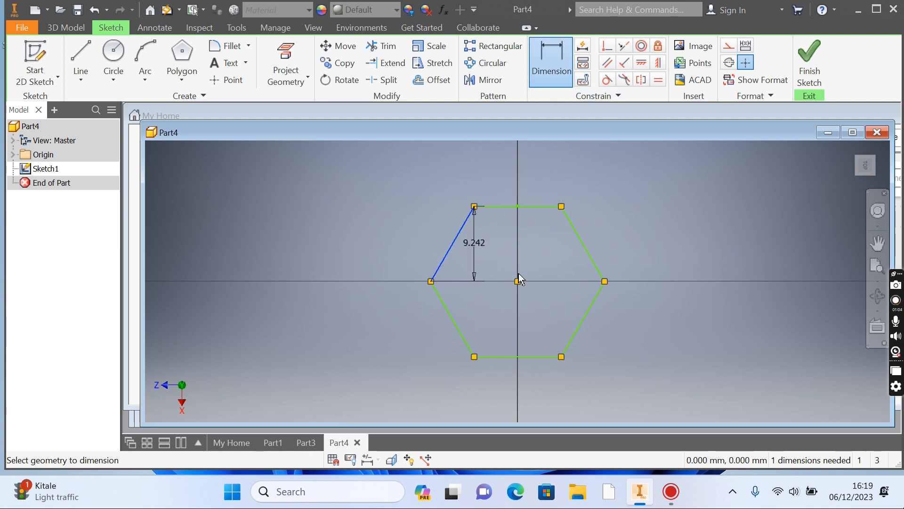
pyautogui.click(587, 315)
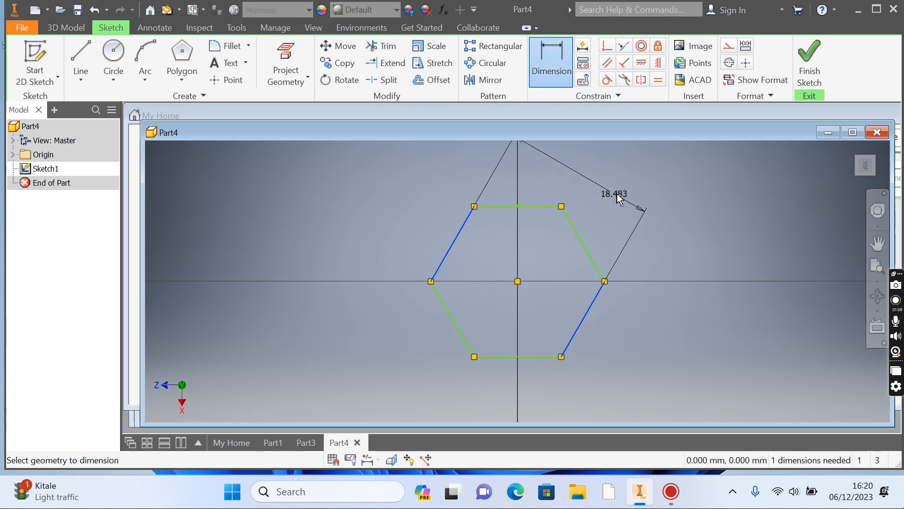
pyautogui.click(617, 193)
pyautogui.write('1')
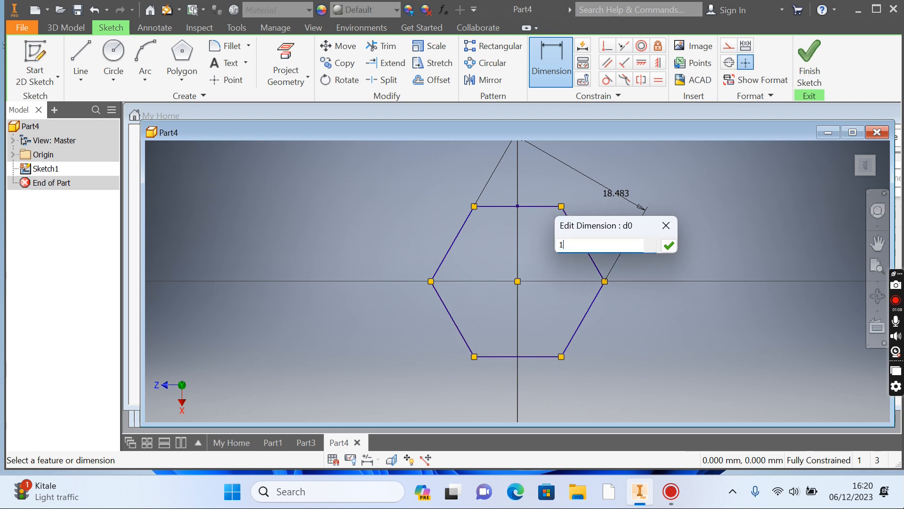
pyautogui.write('9')
pyautogui.press('Return')
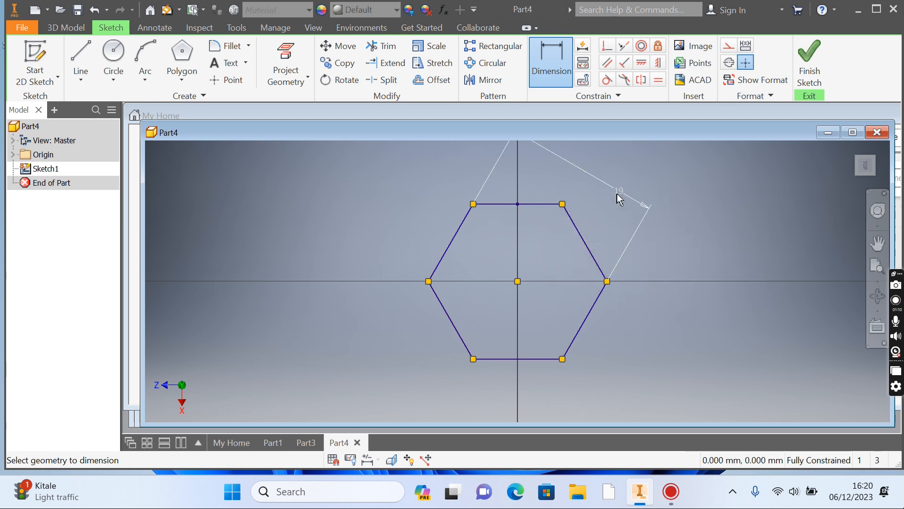
# - Finish the sketch and extrude the hexagon 7.5 mm as a new solid
pyautogui.click(807, 60)
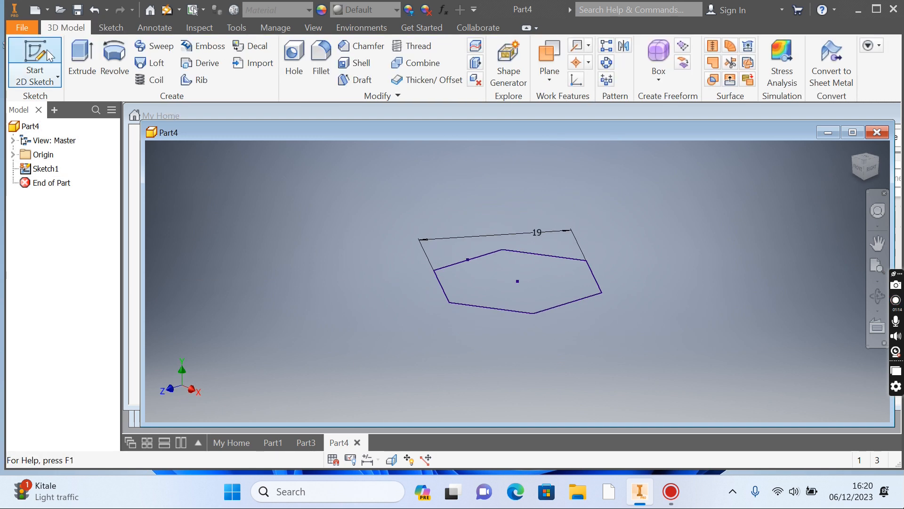
pyautogui.click(81, 60)
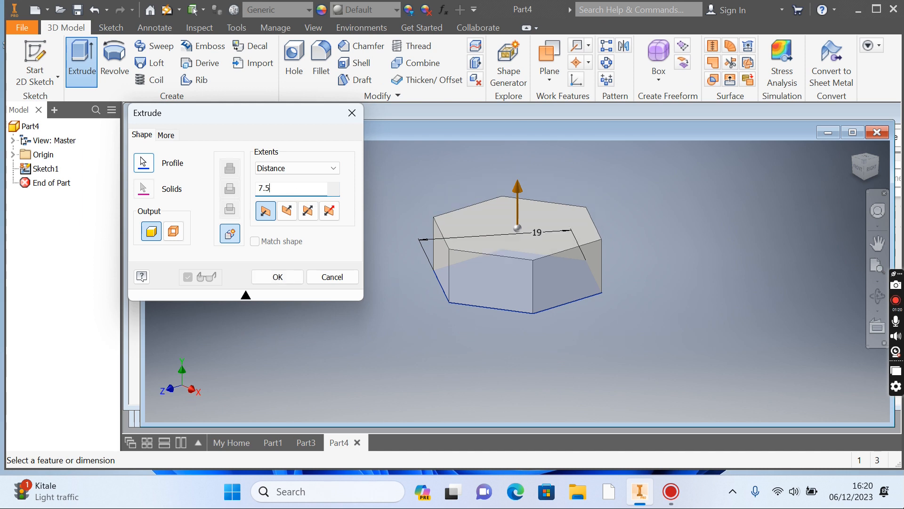
pyautogui.press('Return')
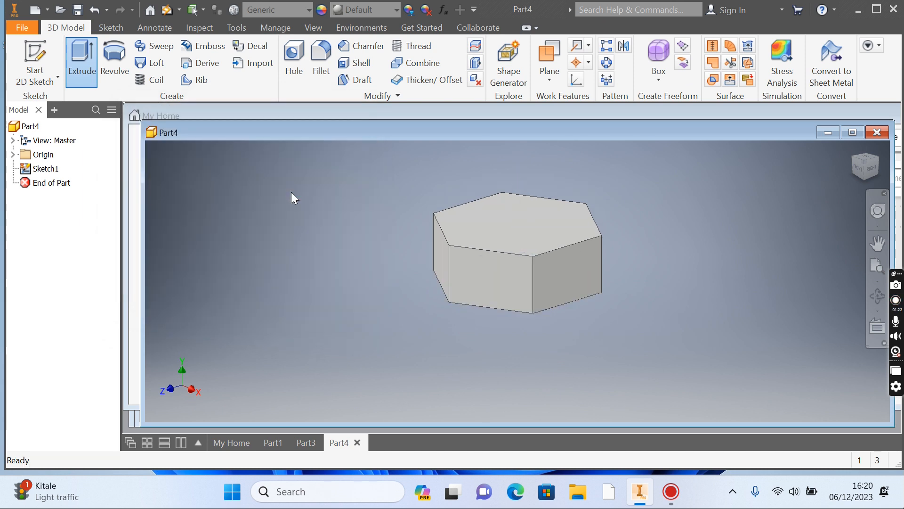
# - Sketch a circle on the hexagonal body's top face, centred on the origin and touching the hexagon's edges, and finish the sketch
pyautogui.click(49, 52)
pyautogui.click(482, 229)
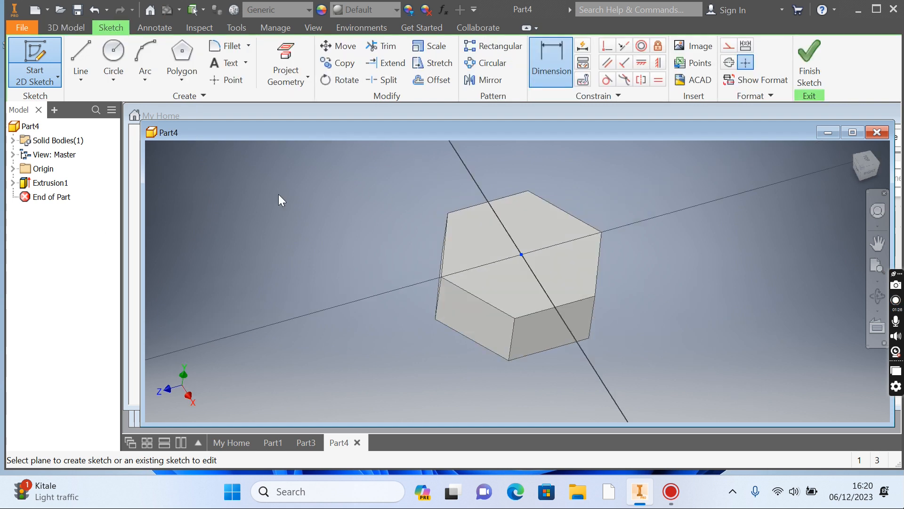
pyautogui.click(122, 51)
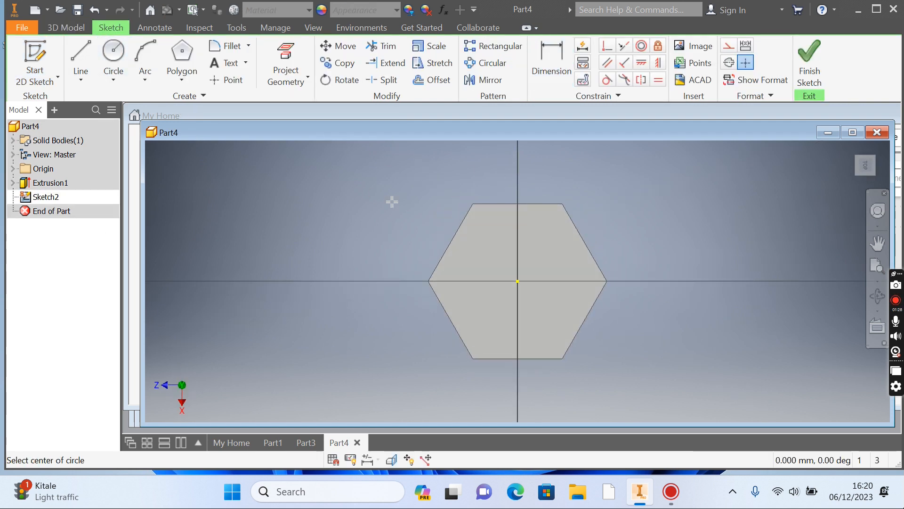
pyautogui.click(518, 281)
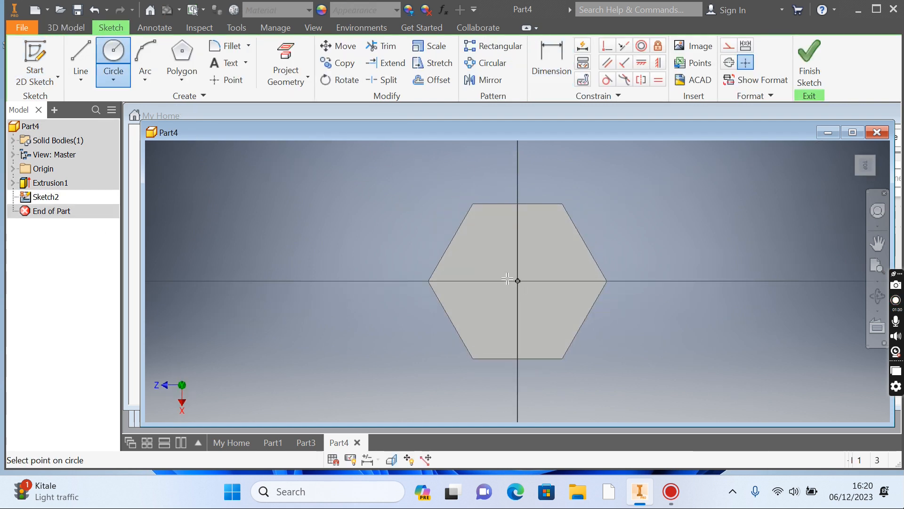
pyautogui.click(451, 243)
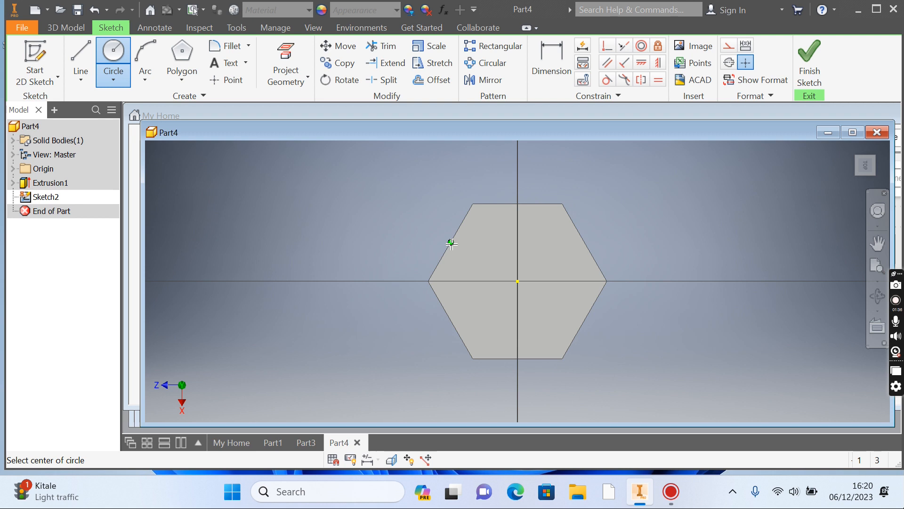
pyautogui.click(811, 55)
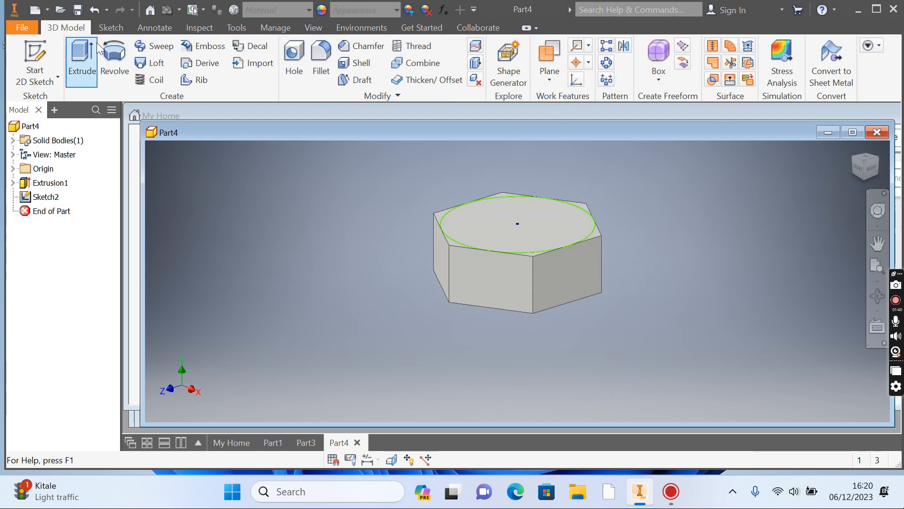
# - Extrude the top circle down through the body as an Intersect with extents All and a 45 degree taper
pyautogui.click(88, 52)
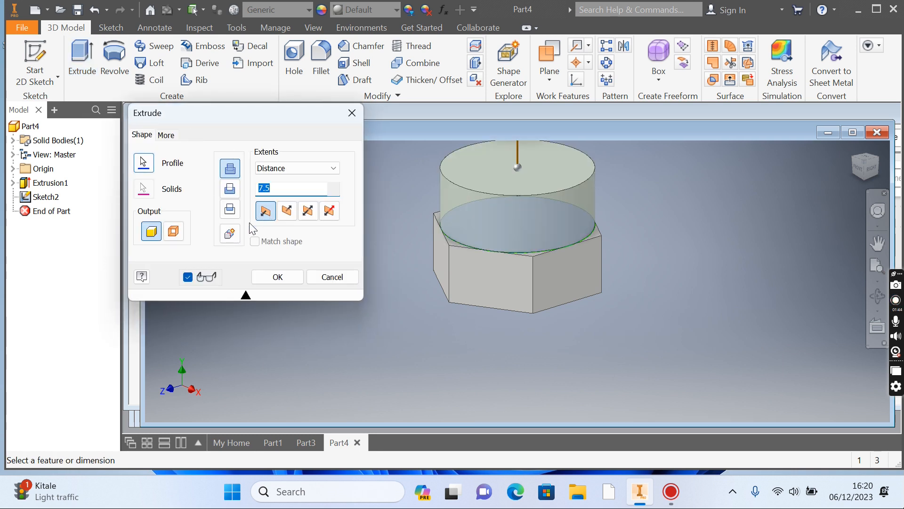
pyautogui.click(234, 214)
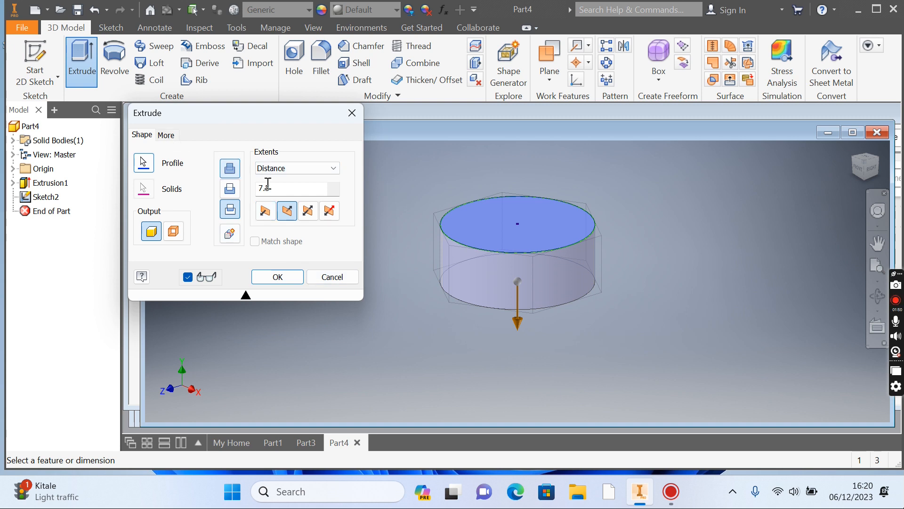
pyautogui.click(281, 173)
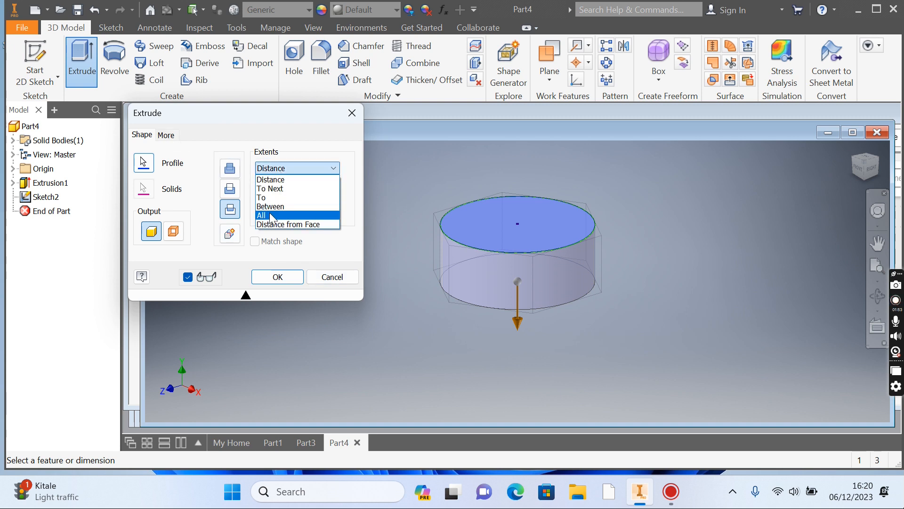
pyautogui.click(271, 212)
pyautogui.click(168, 135)
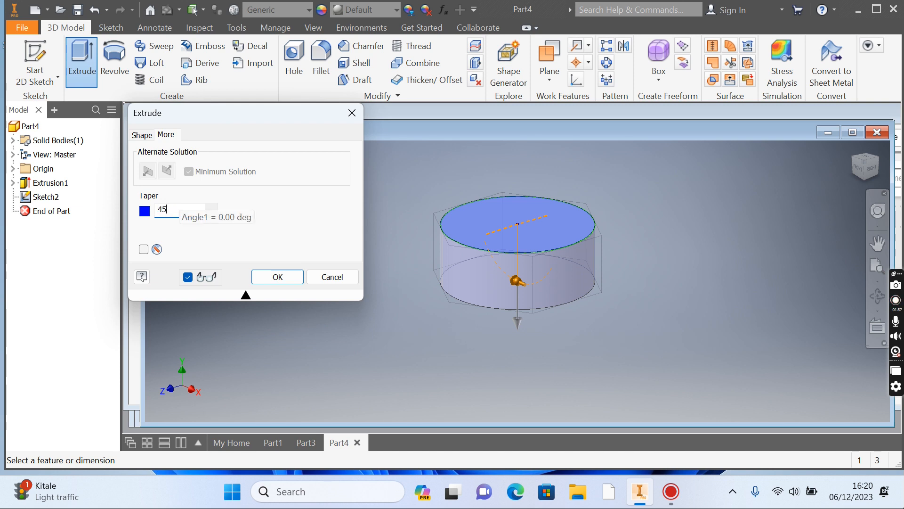
pyautogui.press('Return')
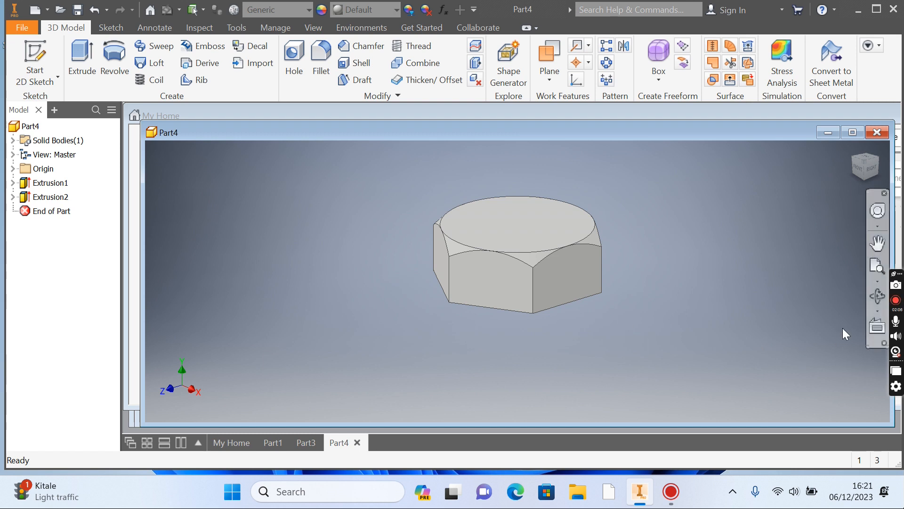
# - Sketch a 19 mm diameter circle centred on the origin on the body's bottom face and finish the sketch
pyautogui.click(878, 297)
pyautogui.moveTo(544, 274); pyautogui.dragTo(377, 291)
pyautogui.click(37, 84)
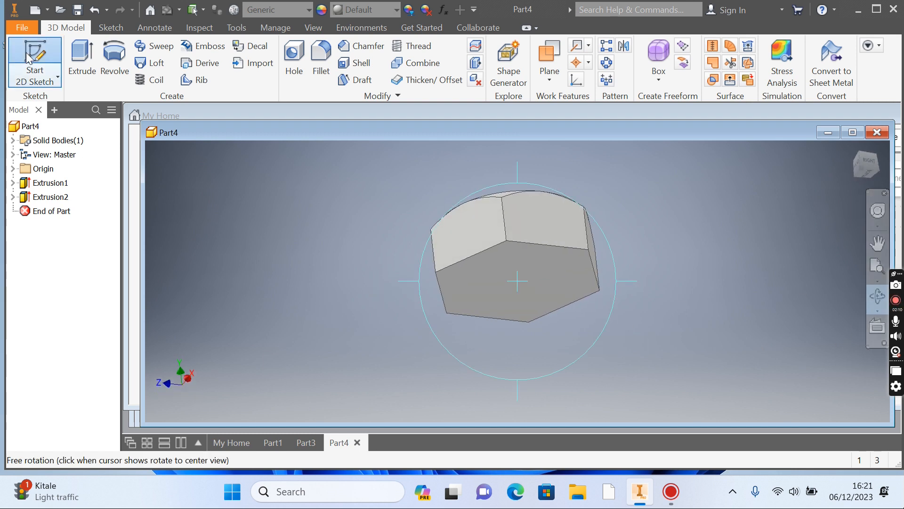
pyautogui.click(516, 295)
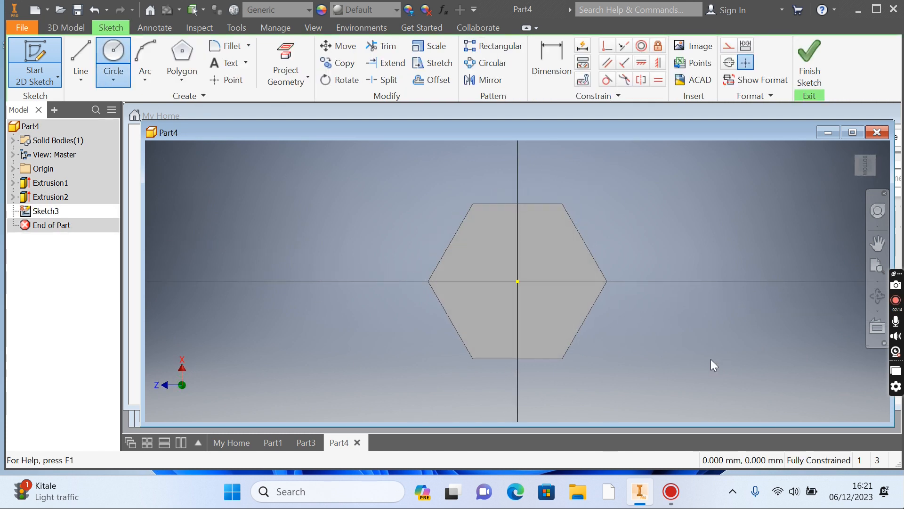
pyautogui.click(115, 40)
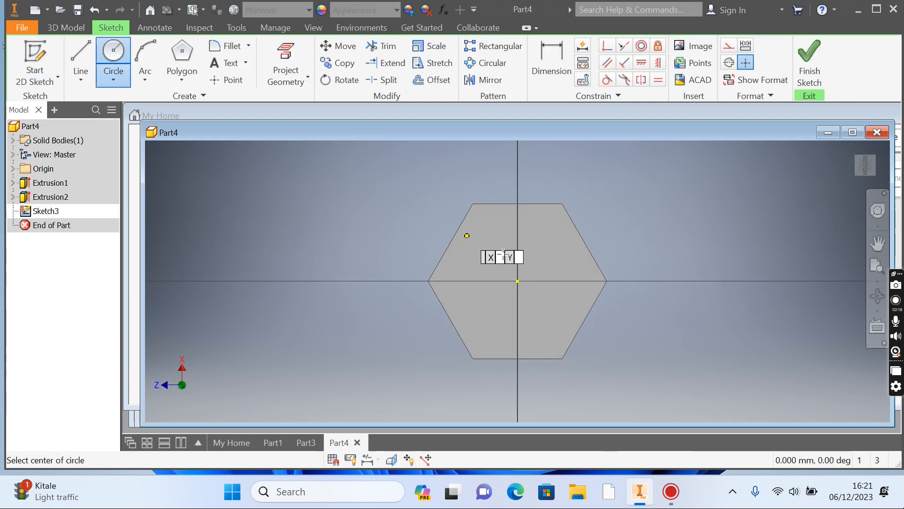
pyautogui.click(517, 282)
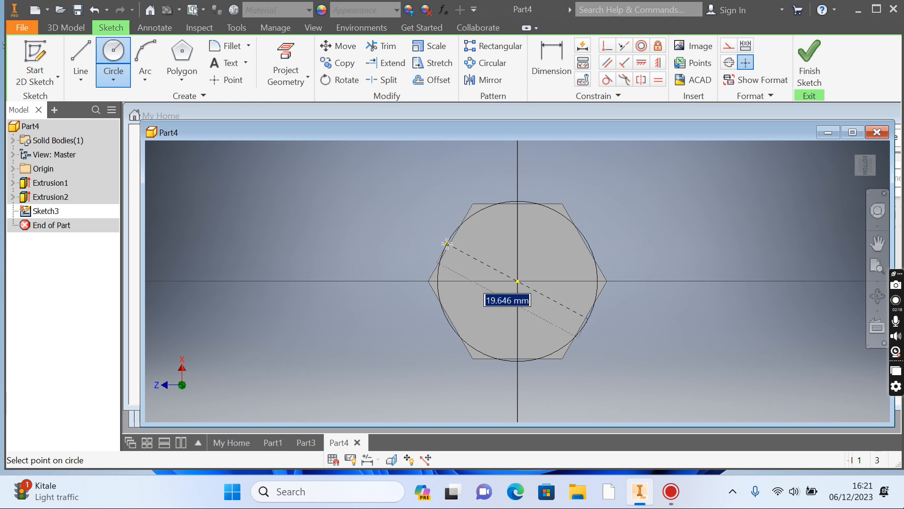
pyautogui.write('19')
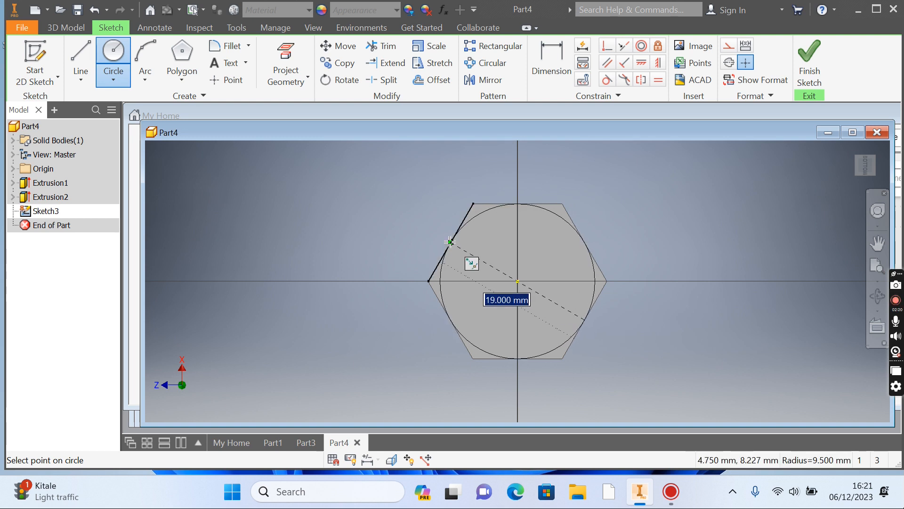
pyautogui.press('Return')
pyautogui.click(820, 52)
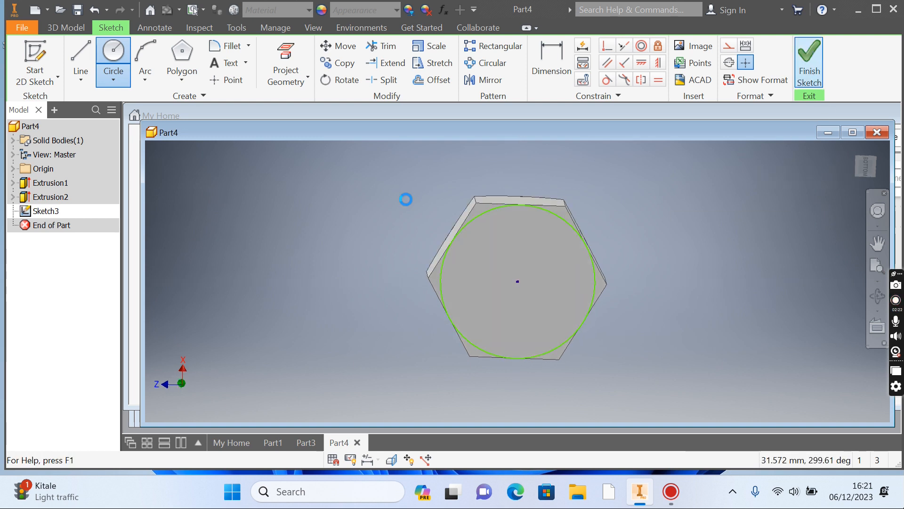
# - Extrude the bottom-face circle into the body as an Intersect with extents All and a 45 degree taper
pyautogui.click(89, 61)
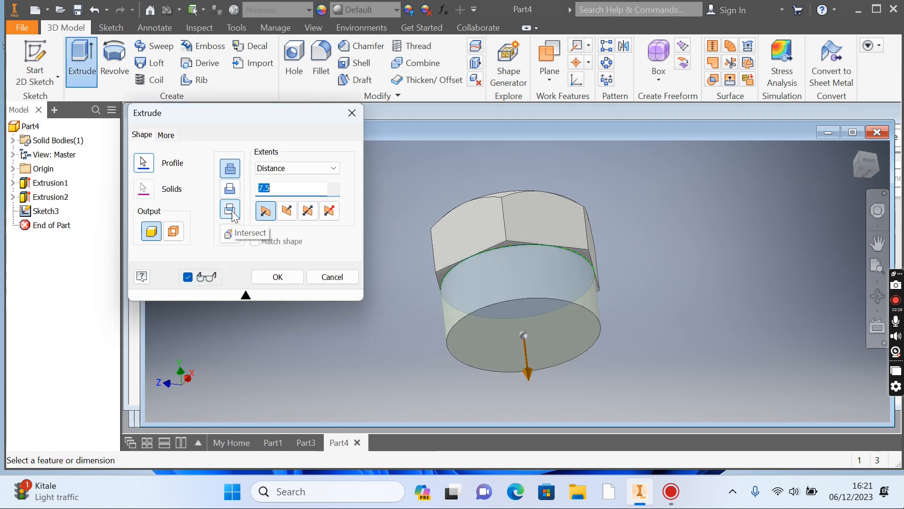
pyautogui.click(231, 211)
pyautogui.click(286, 210)
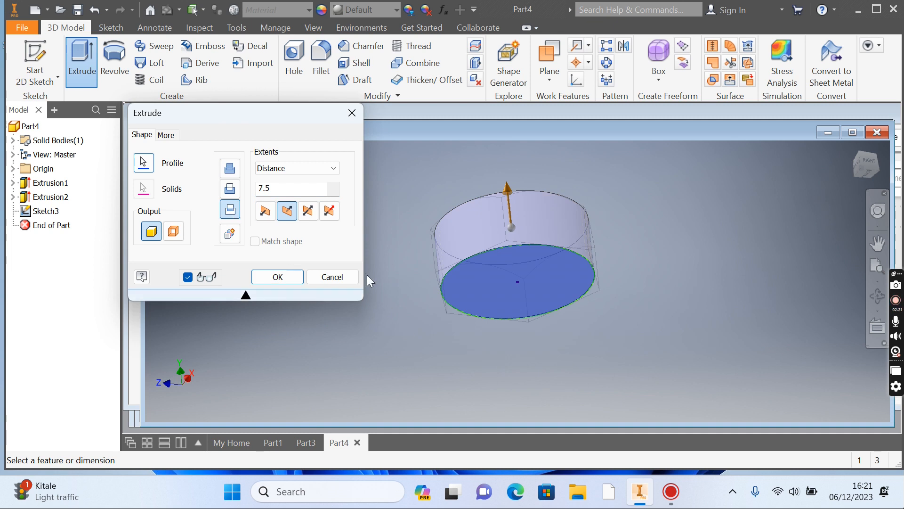
pyautogui.click(295, 168)
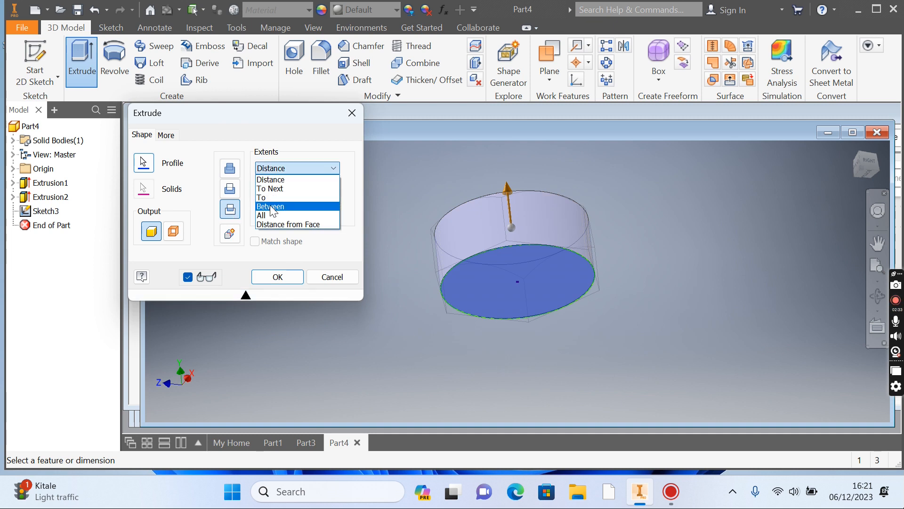
pyautogui.click(267, 216)
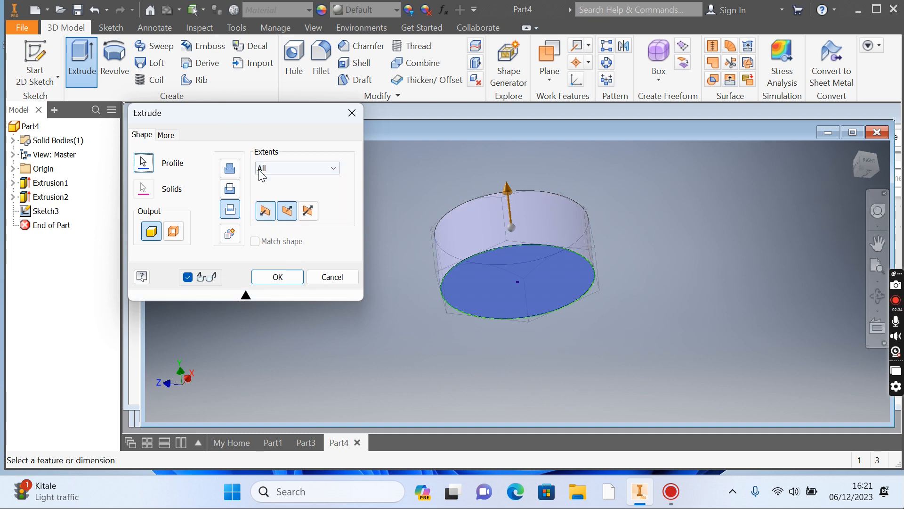
pyautogui.click(166, 136)
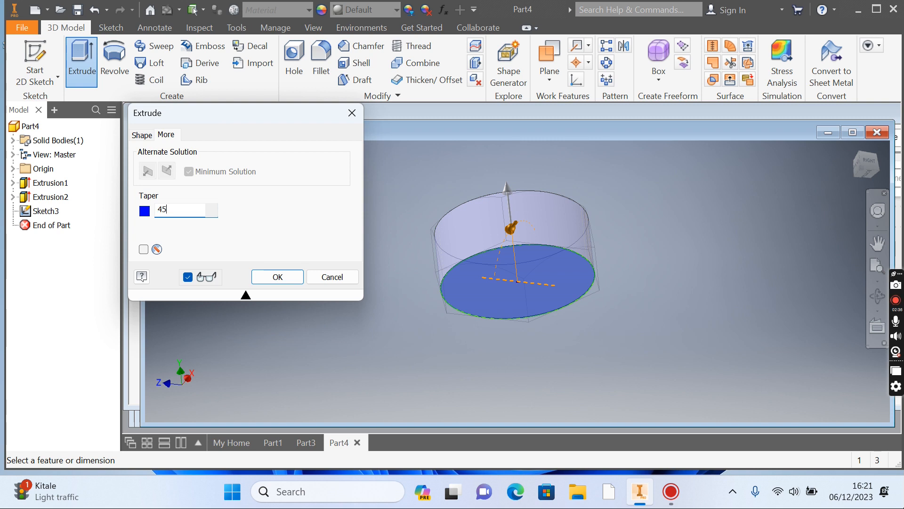
pyautogui.press('Return')
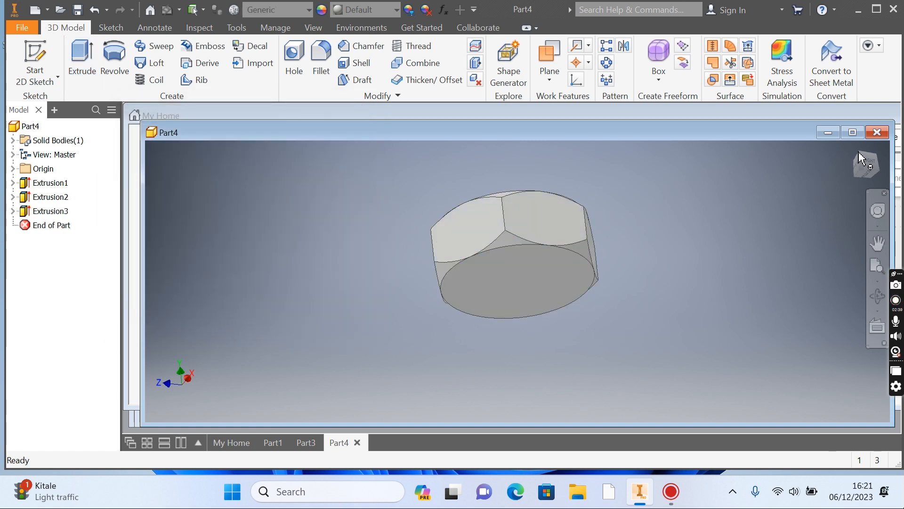
# - Apply a Chrome appearance from the Inventor Material Library to the whole part
pyautogui.click(852, 146)
pyautogui.click(504, 312)
pyautogui.click(668, 415)
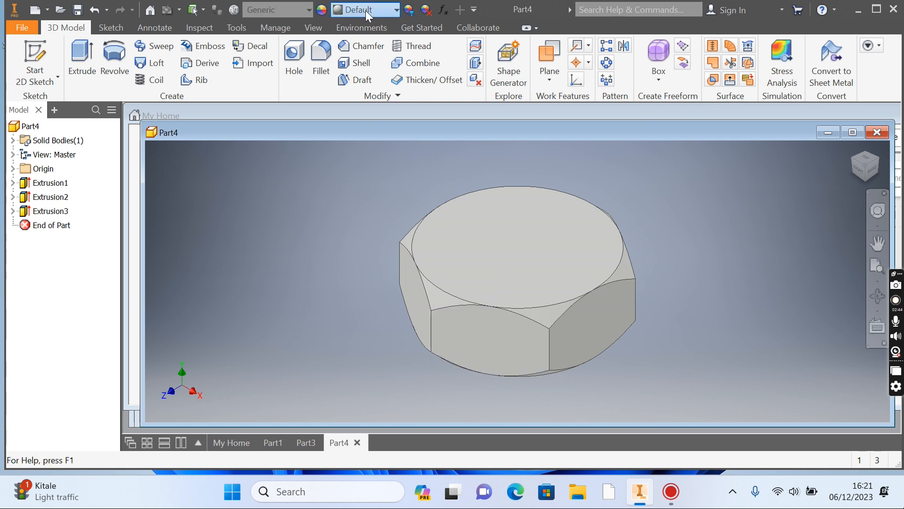
pyautogui.click(394, 9)
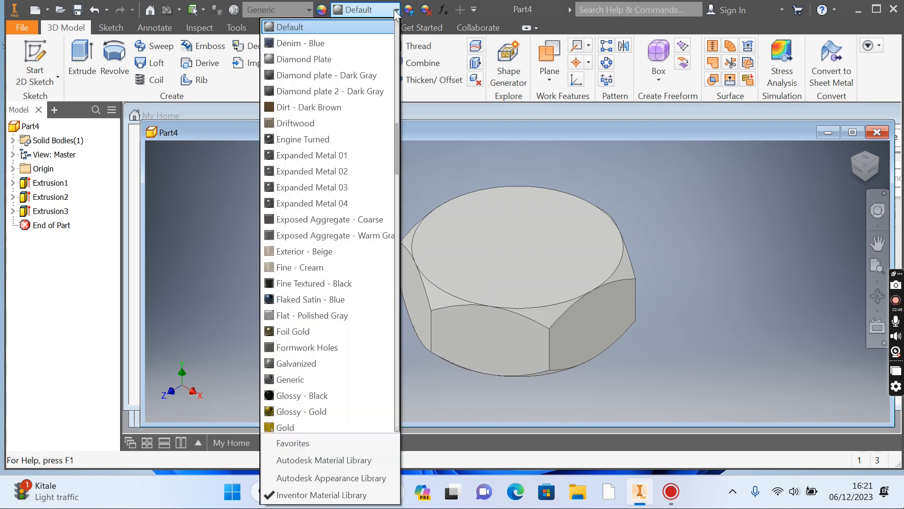
pyautogui.scroll(9, 307, 107)
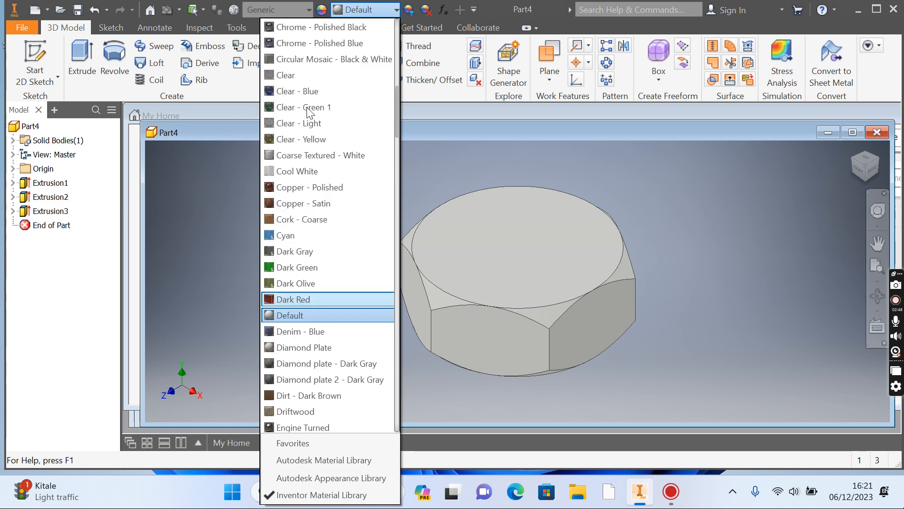
pyautogui.click(332, 155)
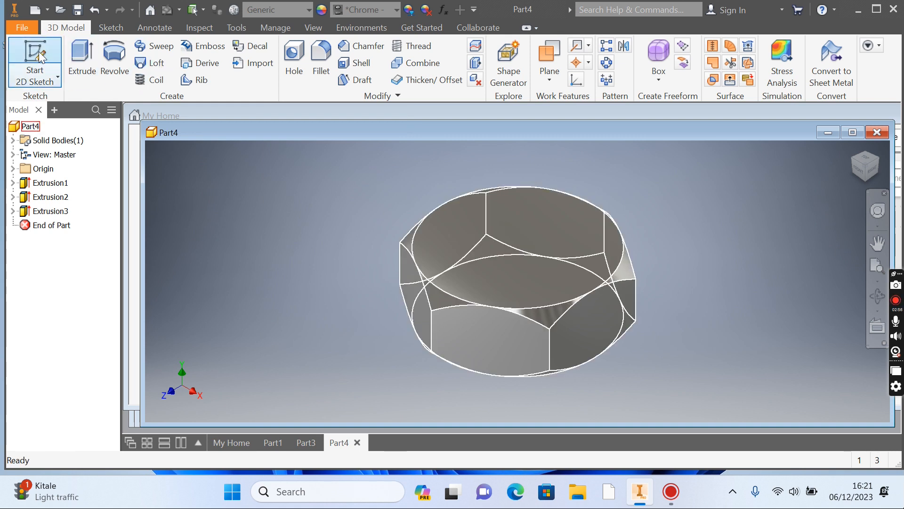
# - Start a sketch on the nut's top face and draw a circle about 7.4 mm in diameter centred on the origin
pyautogui.click(49, 66)
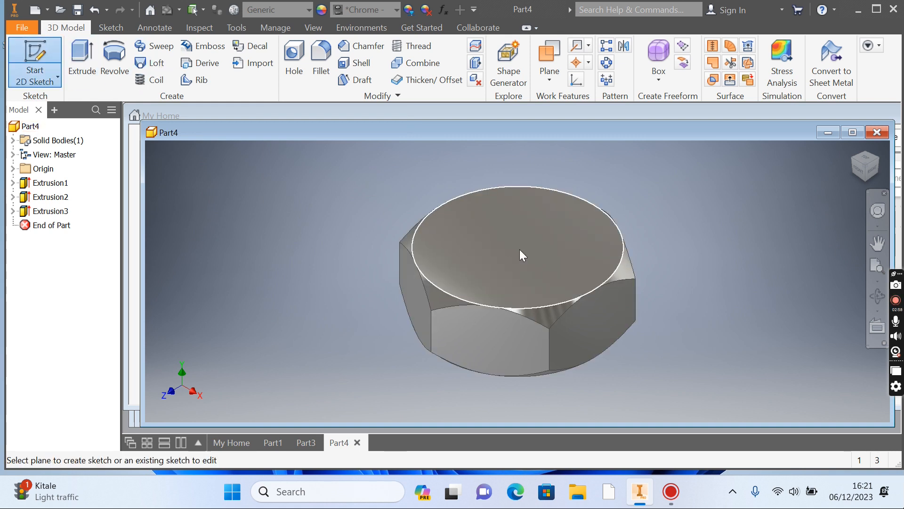
pyautogui.click(520, 253)
pyautogui.click(123, 52)
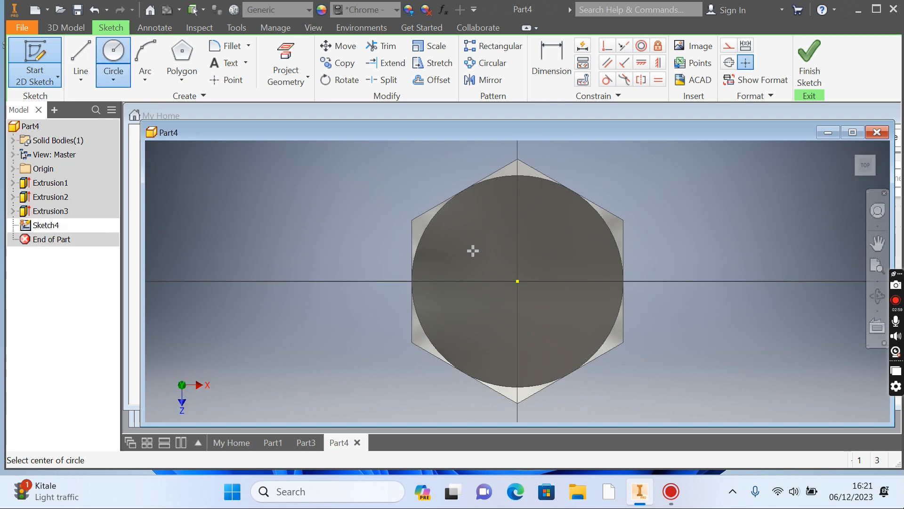
pyautogui.click(517, 281)
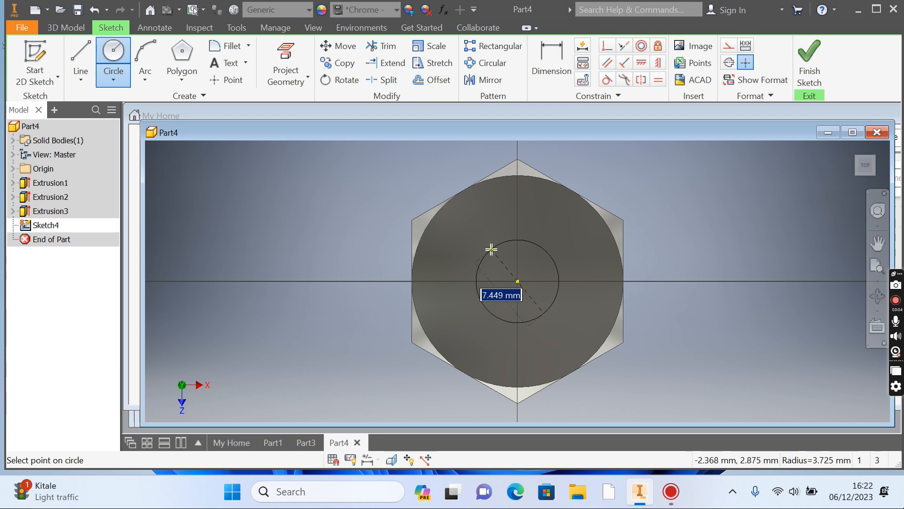
pyautogui.click(491, 249)
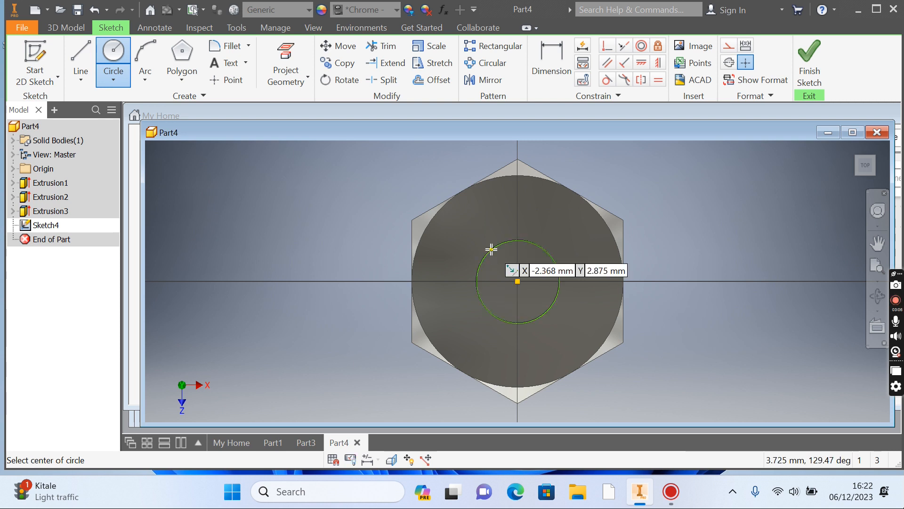
# - Dimension the circle's diameter as 10 mm and finish the sketch
pyautogui.click(537, 56)
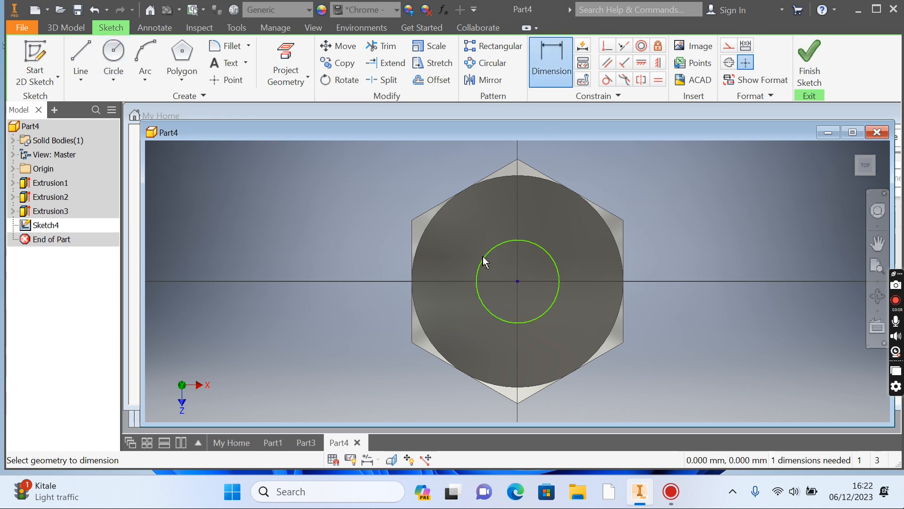
pyautogui.click(496, 244)
pyautogui.click(440, 236)
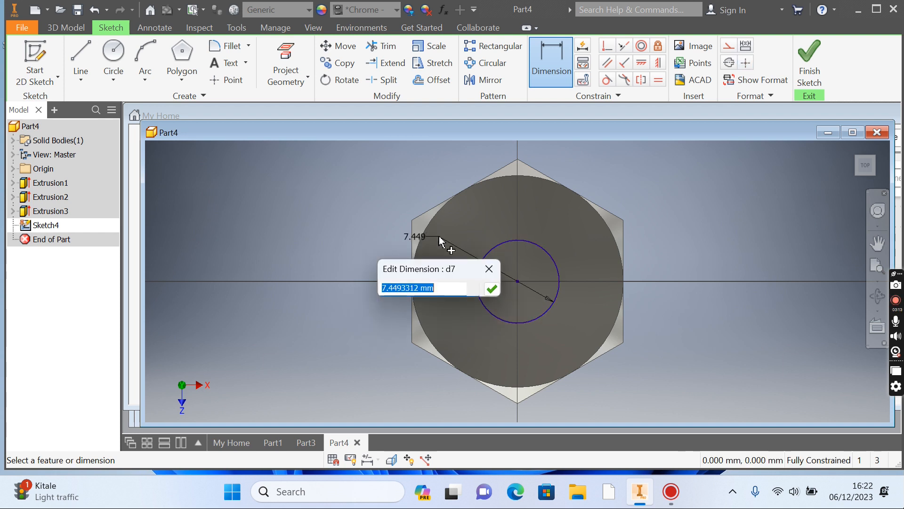
pyautogui.write('1')
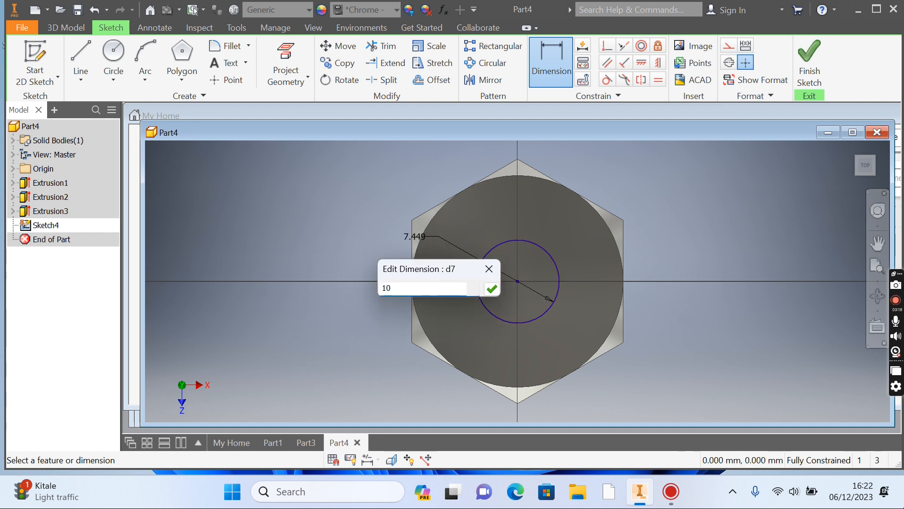
pyautogui.write('0')
pyautogui.press('Return')
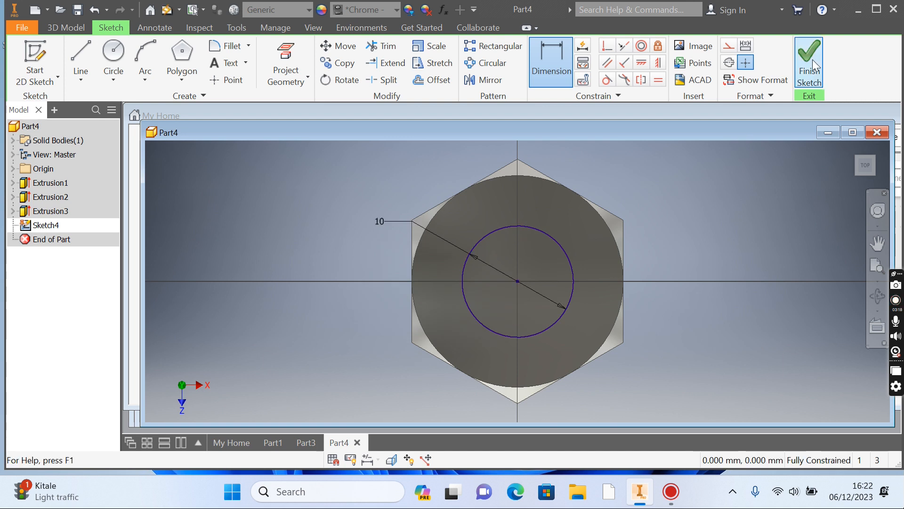
pyautogui.click(809, 58)
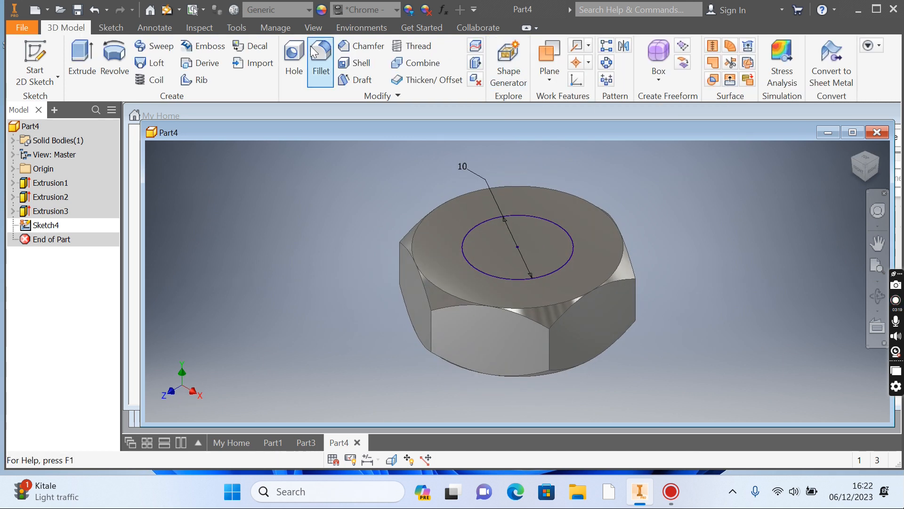
# - Extrude the 10 mm circle as a Cut with extents All to make the nut's through hole
pyautogui.click(88, 58)
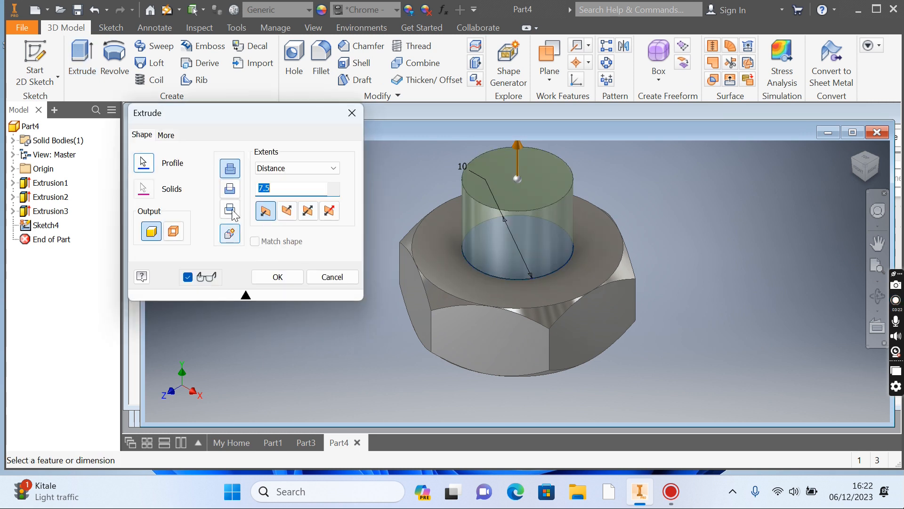
pyautogui.click(230, 189)
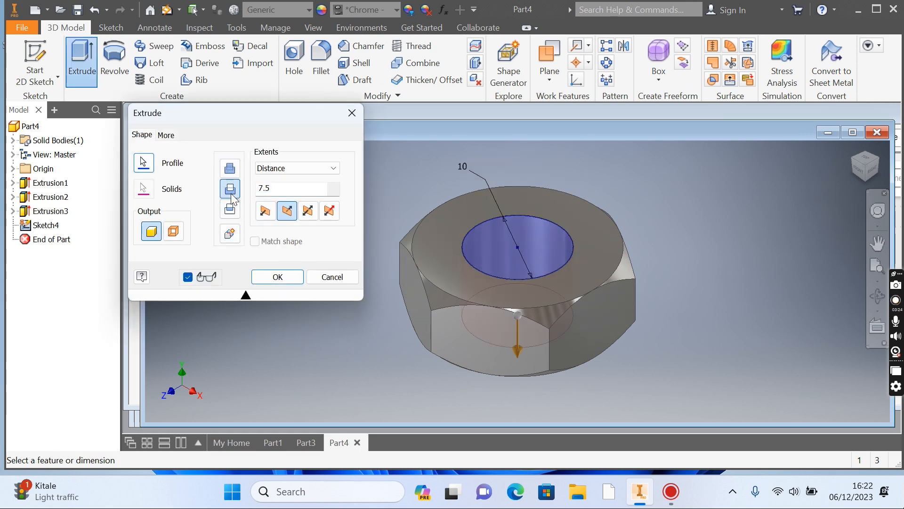
pyautogui.click(290, 167)
pyautogui.click(272, 215)
pyautogui.click(287, 277)
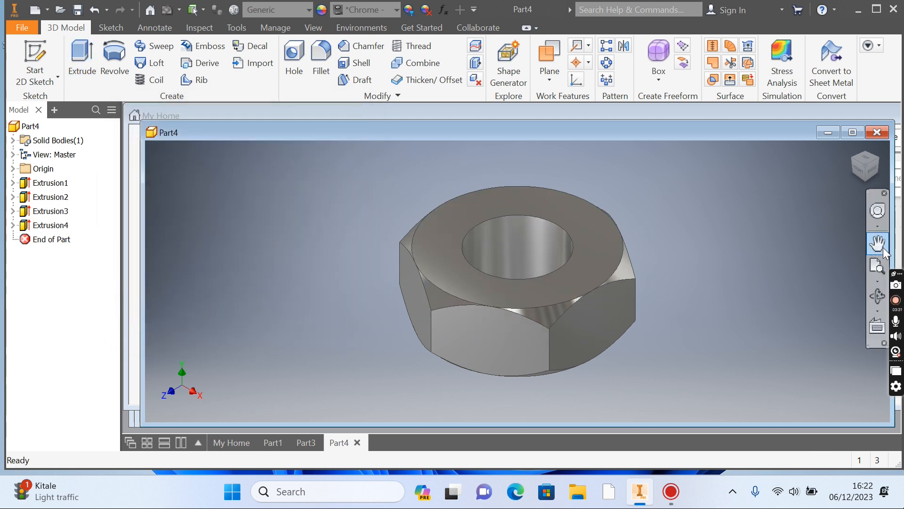
# - Turn on the visibility of the XY origin plane through the nut
pyautogui.click(877, 296)
pyautogui.moveTo(523, 241); pyautogui.dragTo(575, 141)
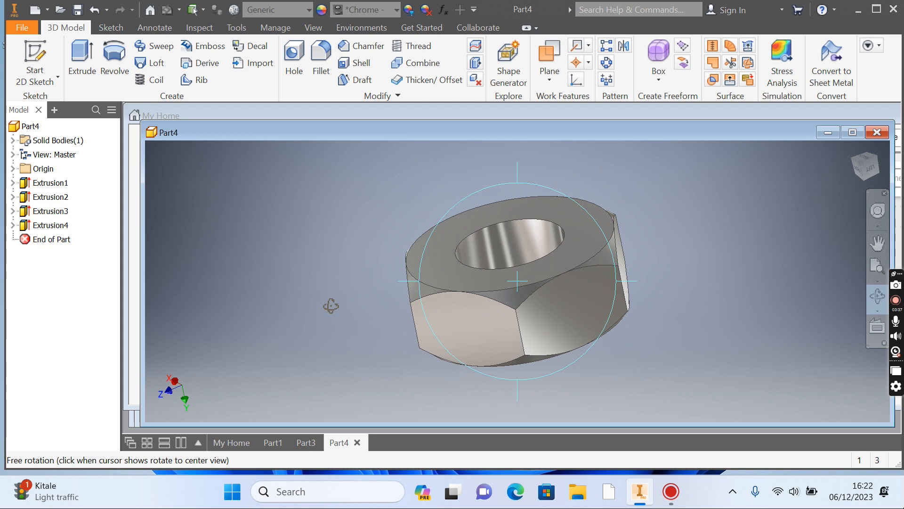
pyautogui.click(12, 169)
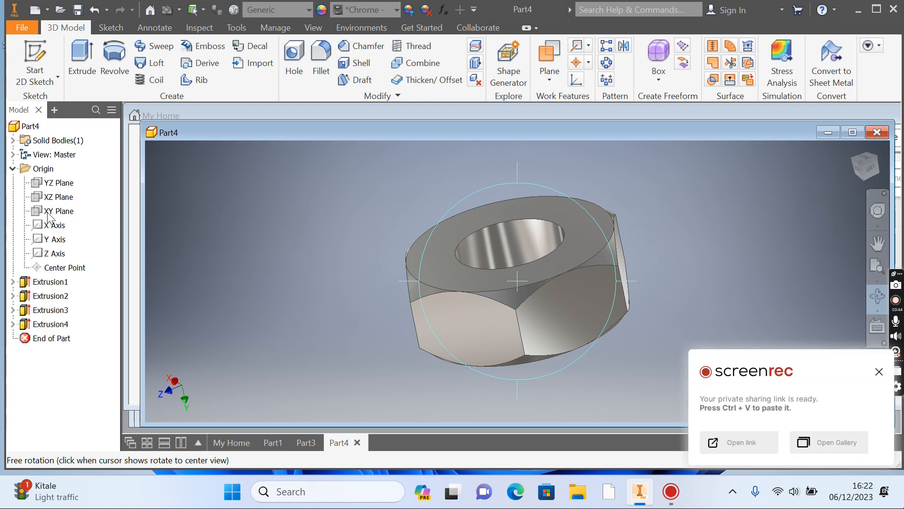
pyautogui.press('Escape')
pyautogui.click(50, 228)
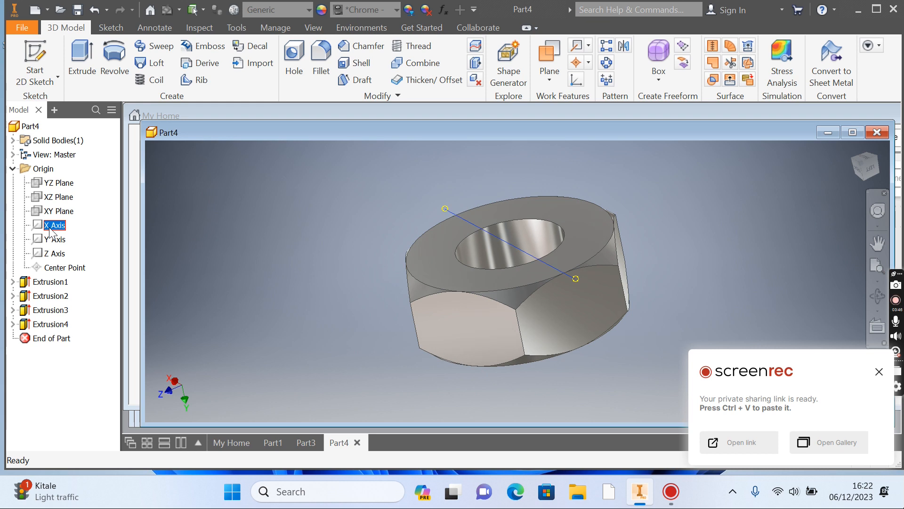
pyautogui.click(53, 214)
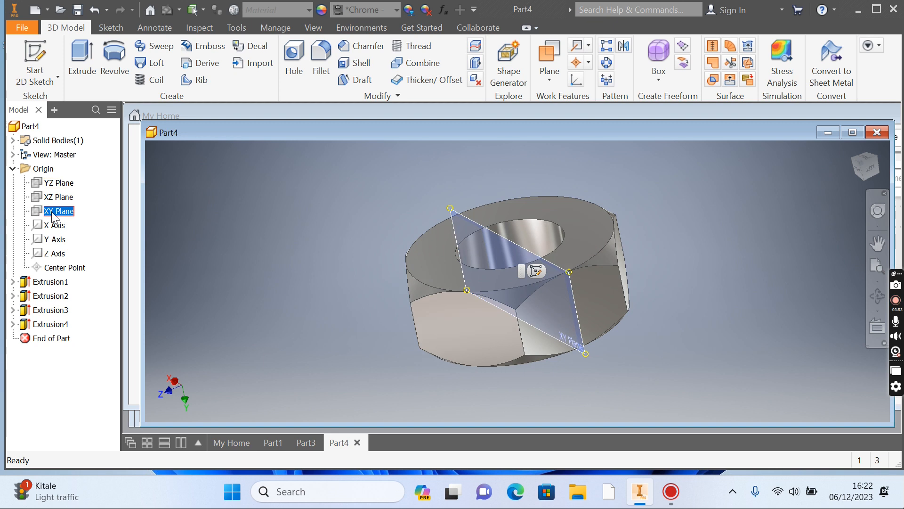
pyautogui.rightClick(54, 217)
pyautogui.click(90, 303)
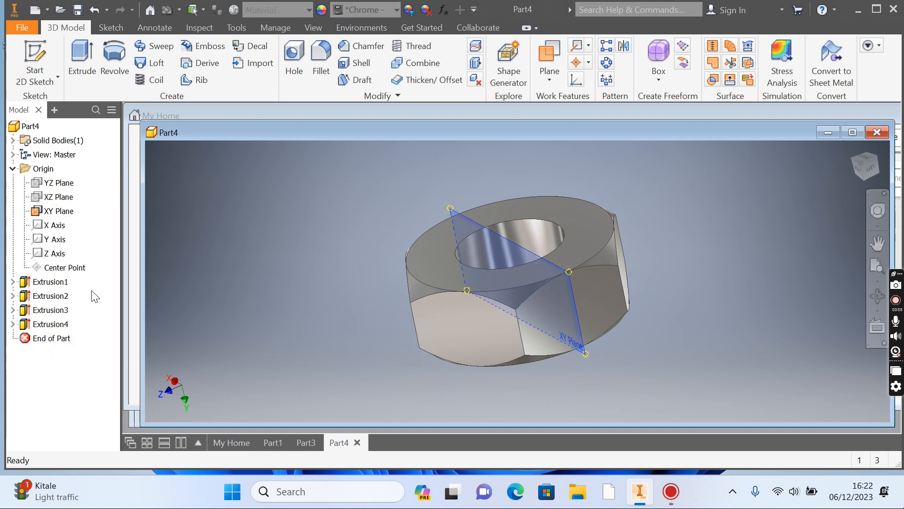
# - Start a sketch on the XY plane and draw a sideways triangle above the nut, with a midline about 5.1 mm long from its vertical side to the apex
pyautogui.click(25, 56)
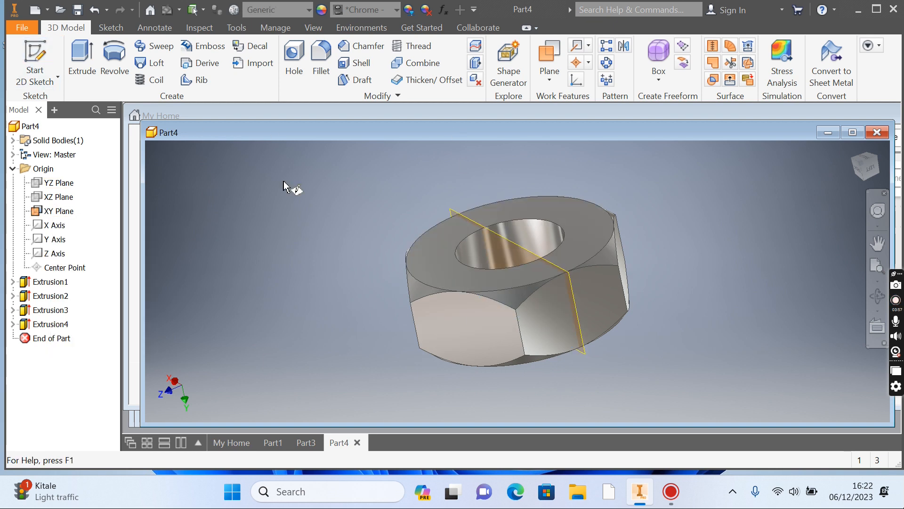
pyautogui.click(451, 210)
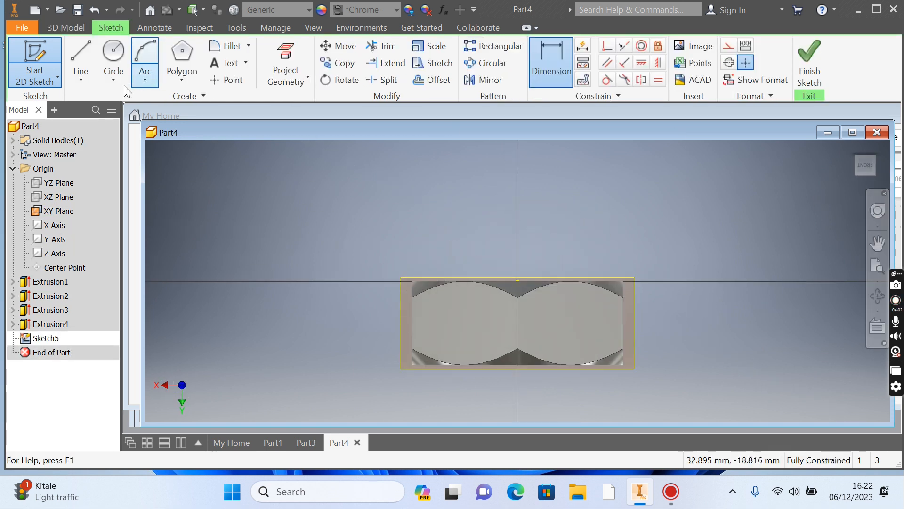
pyautogui.click(83, 51)
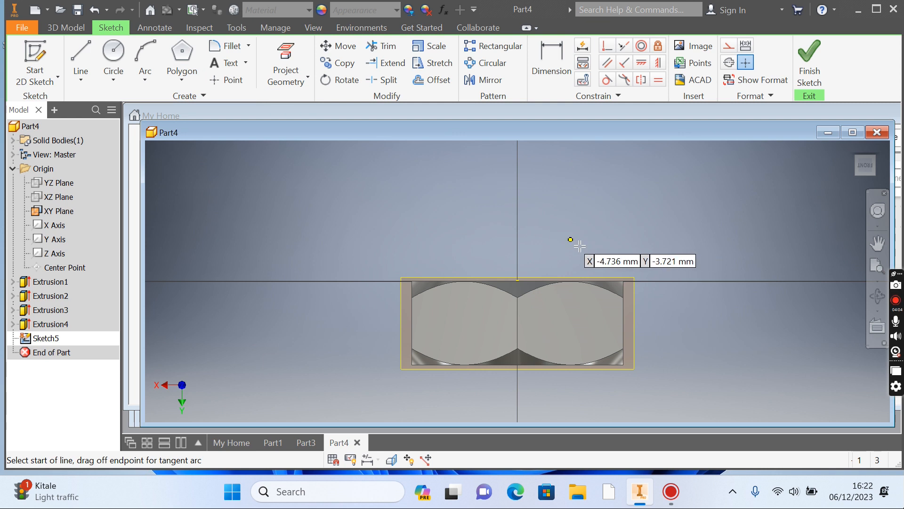
pyautogui.click(561, 238)
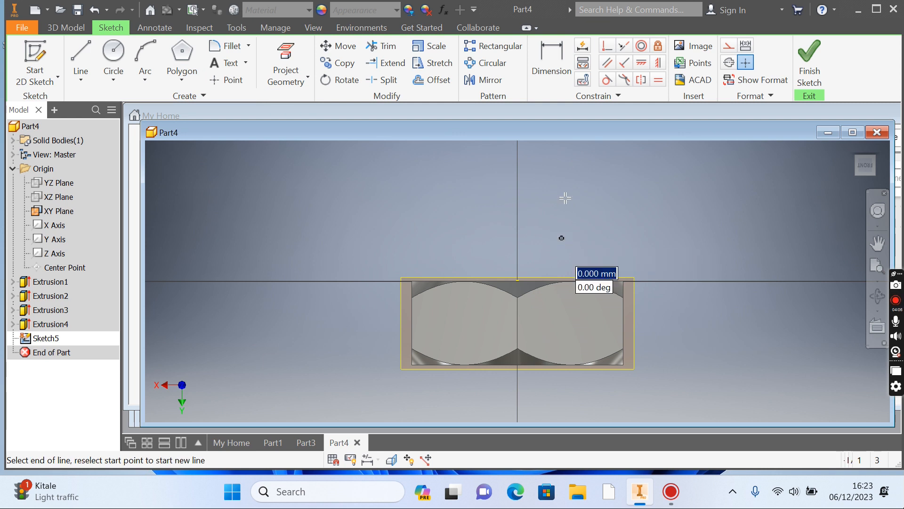
pyautogui.click(561, 192)
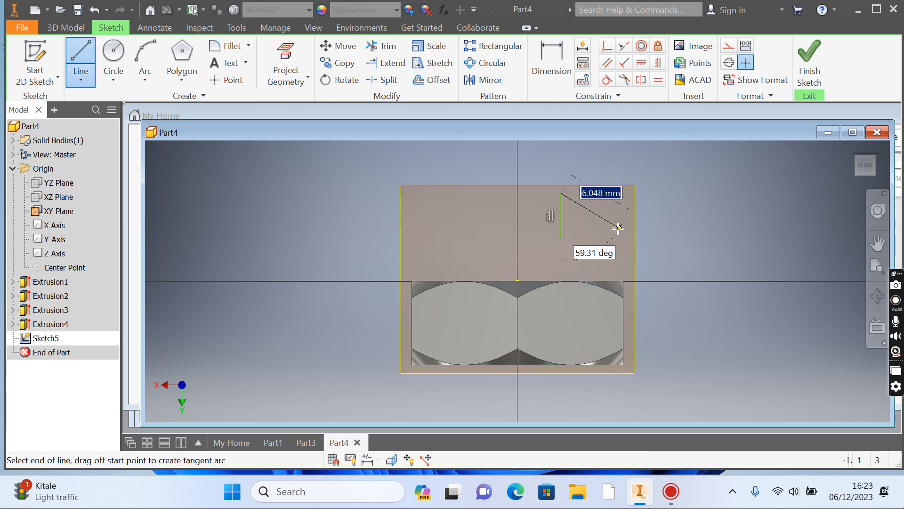
pyautogui.click(617, 215)
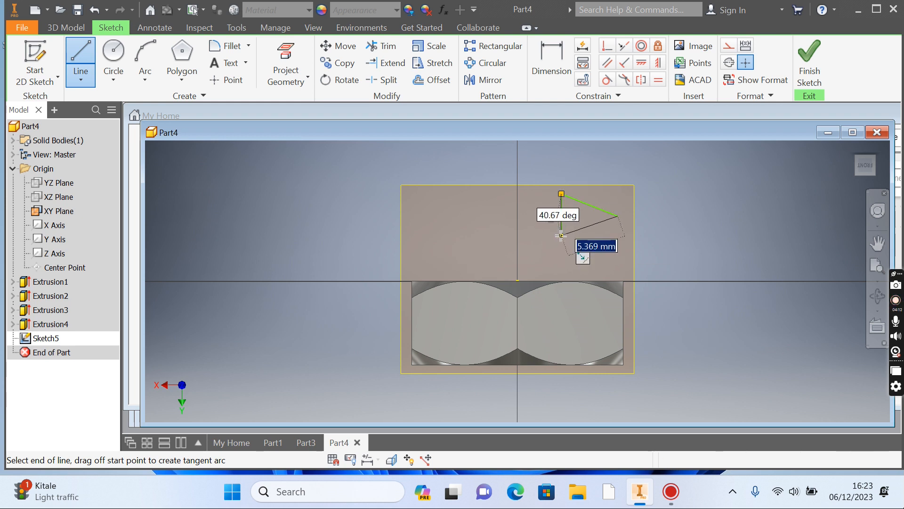
pyautogui.click(561, 238)
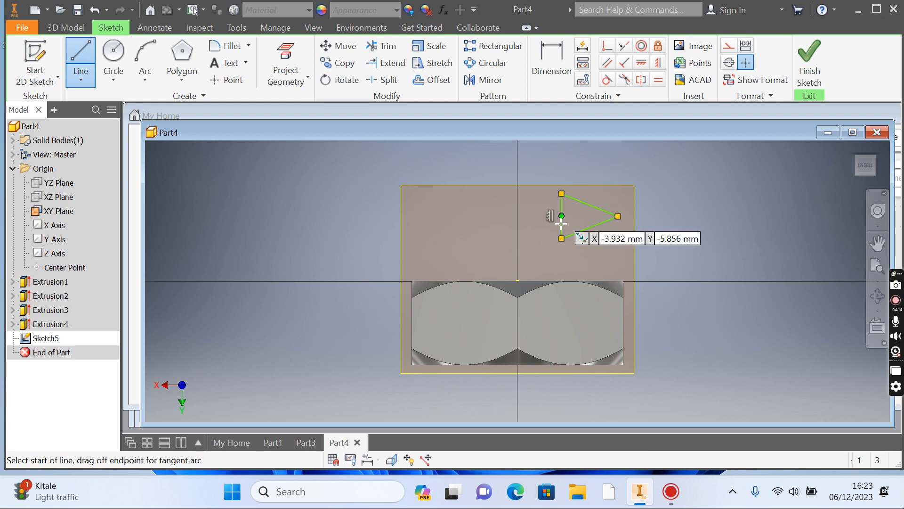
pyautogui.click(561, 216)
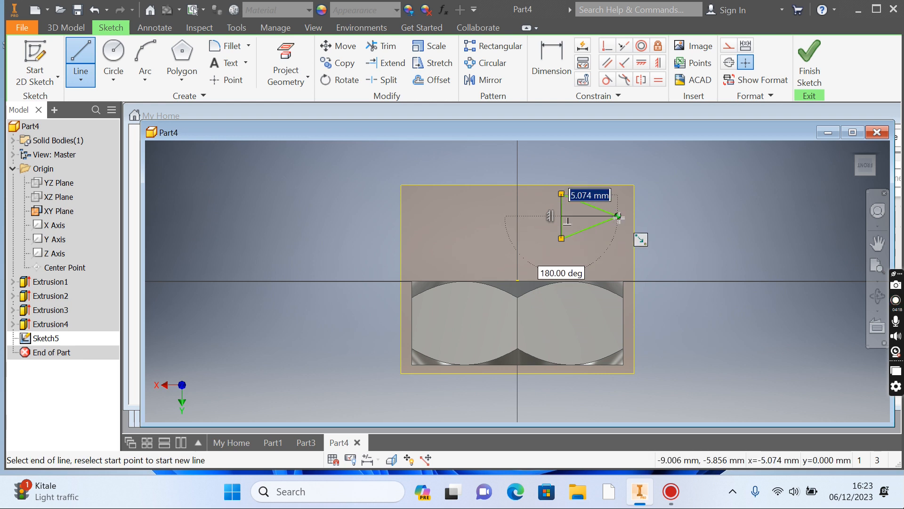
pyautogui.click(619, 216)
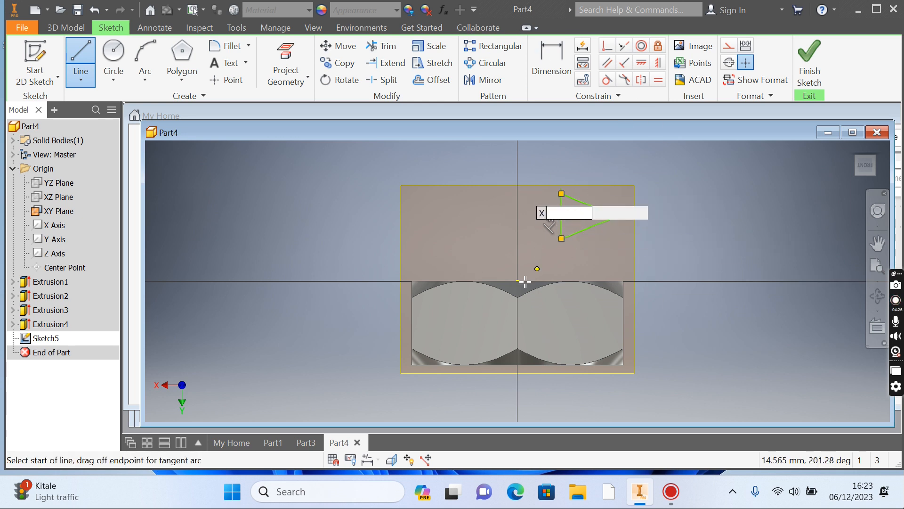
# - Dimension the horizontal distance from the nut's central vertical edge to the triangle's vertical side as 5 mm
pyautogui.click(562, 58)
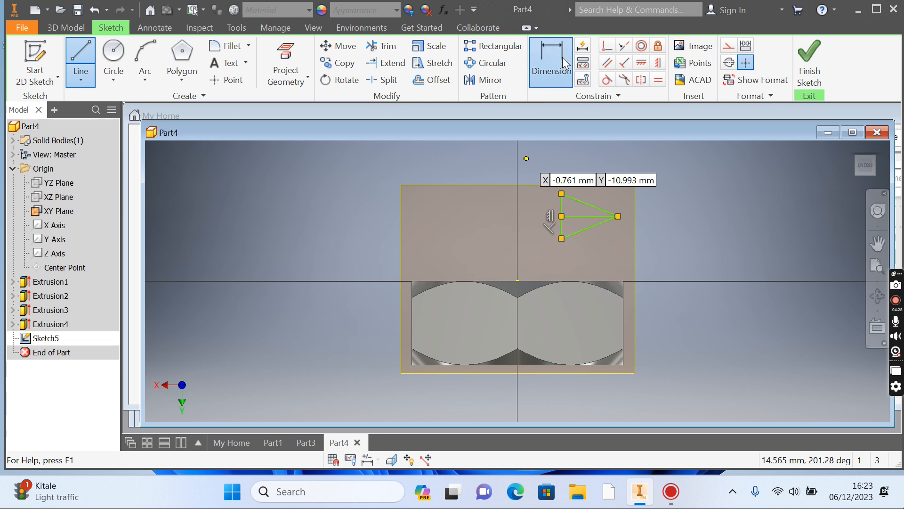
pyautogui.click(519, 316)
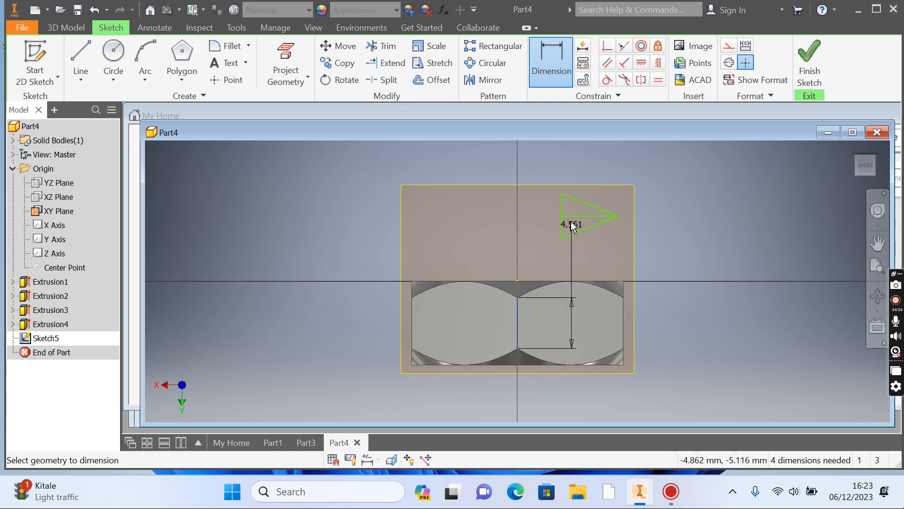
pyautogui.click(561, 210)
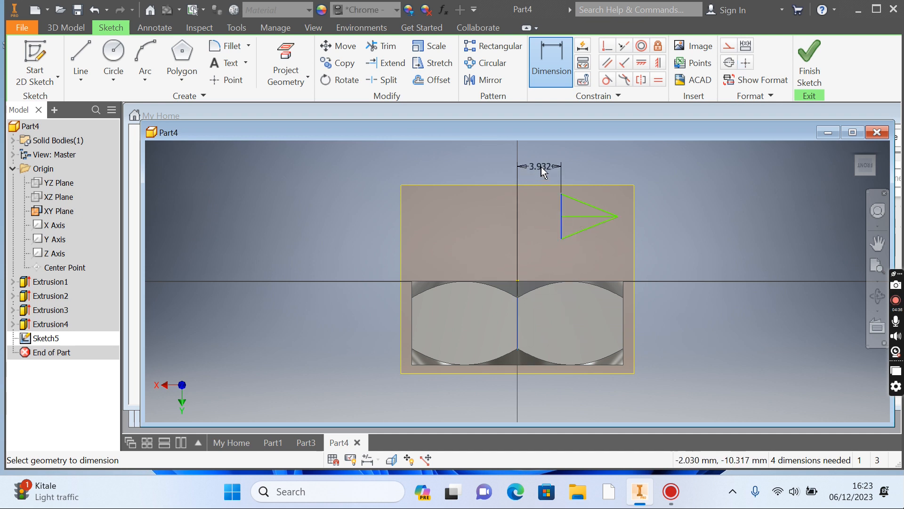
pyautogui.click(542, 168)
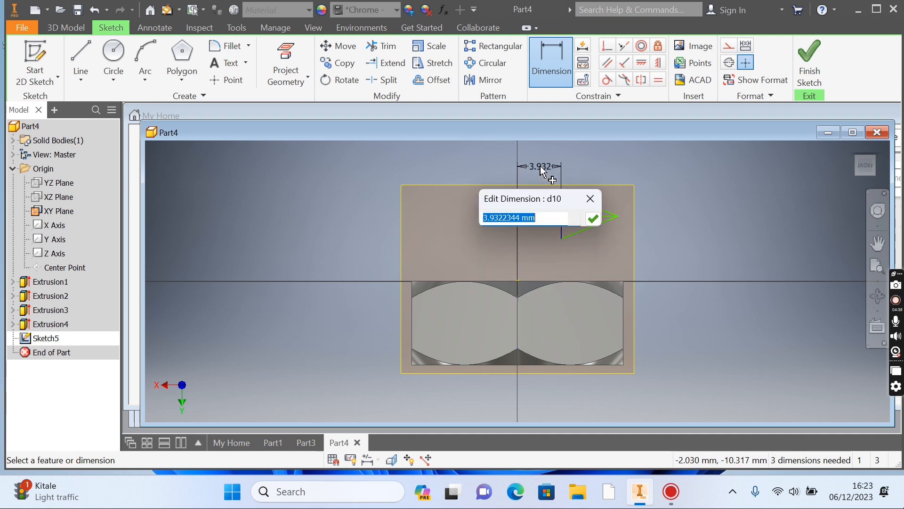
pyautogui.write('5')
pyautogui.press('Return')
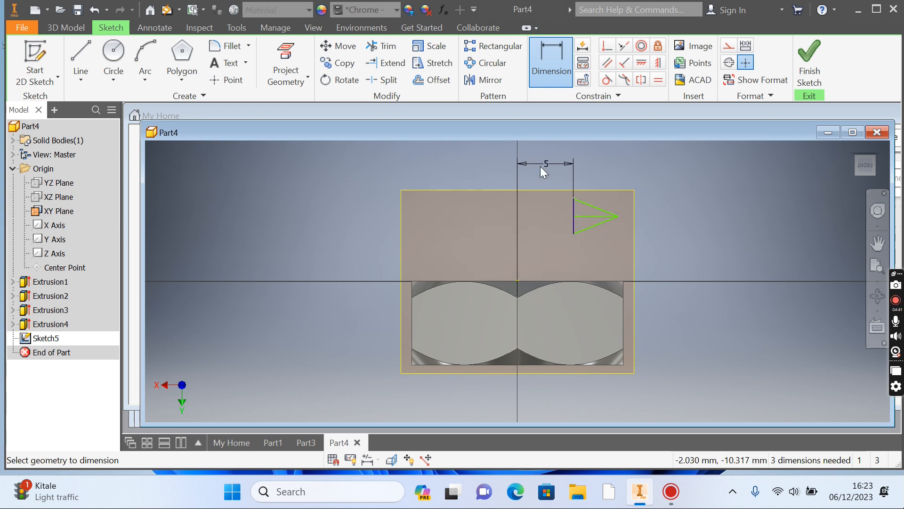
# - Dimension the length of the triangle's vertical side as 1.7 mm
pyautogui.click(572, 211)
pyautogui.click(544, 208)
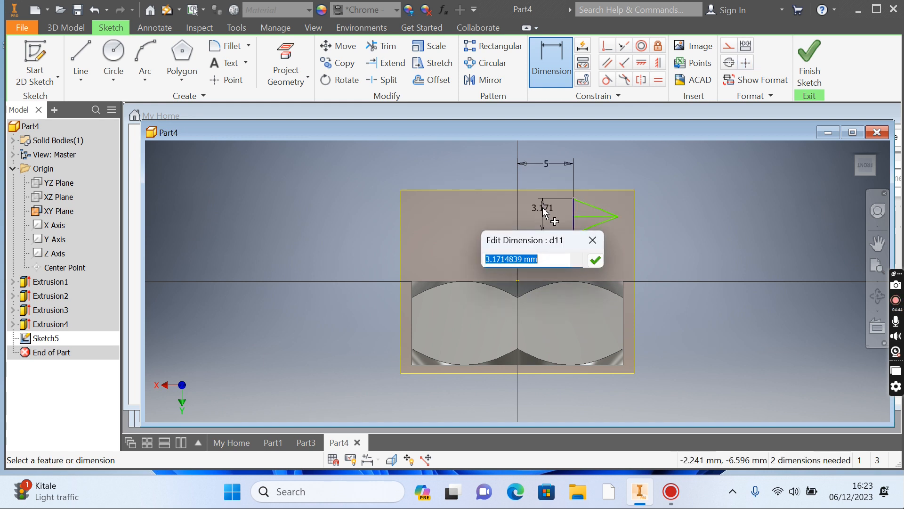
pyautogui.write('1.7')
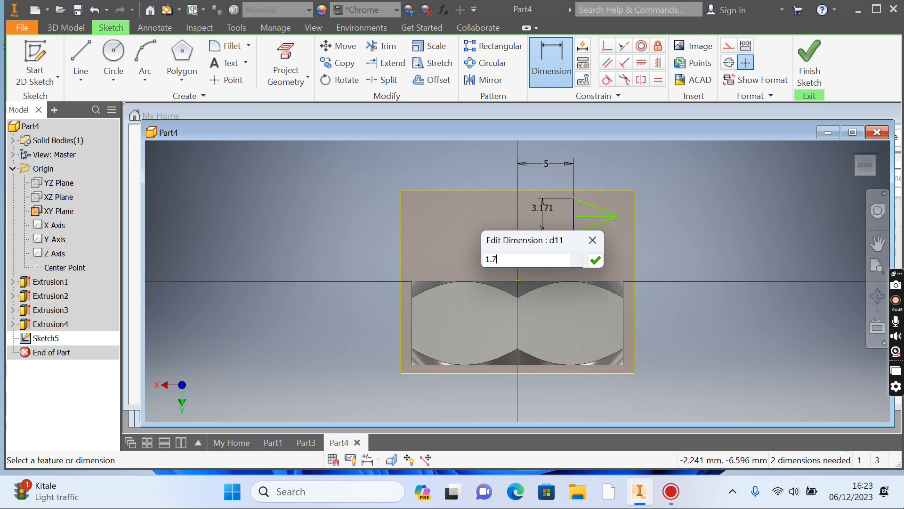
pyautogui.press('Return')
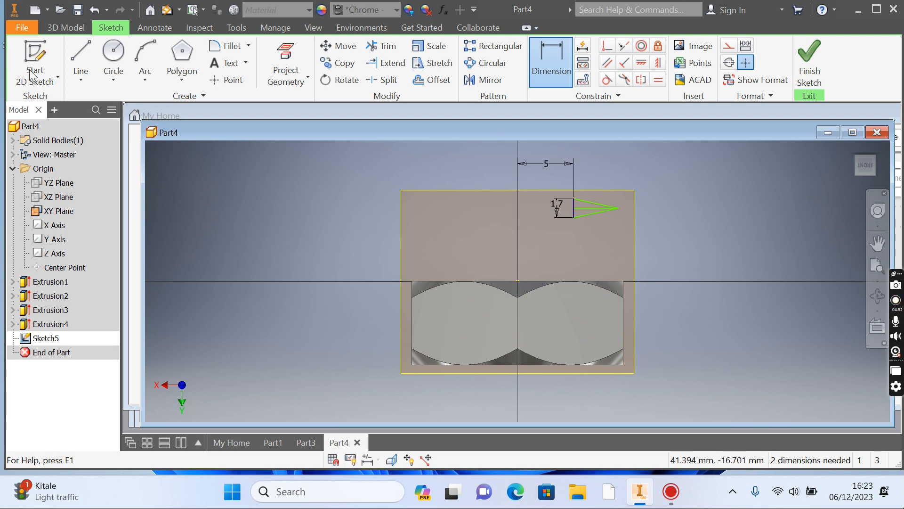
# - Dimension the vertical distance from the triangle's lower corner to the nut's top edge as 1 mm
pyautogui.click(574, 217)
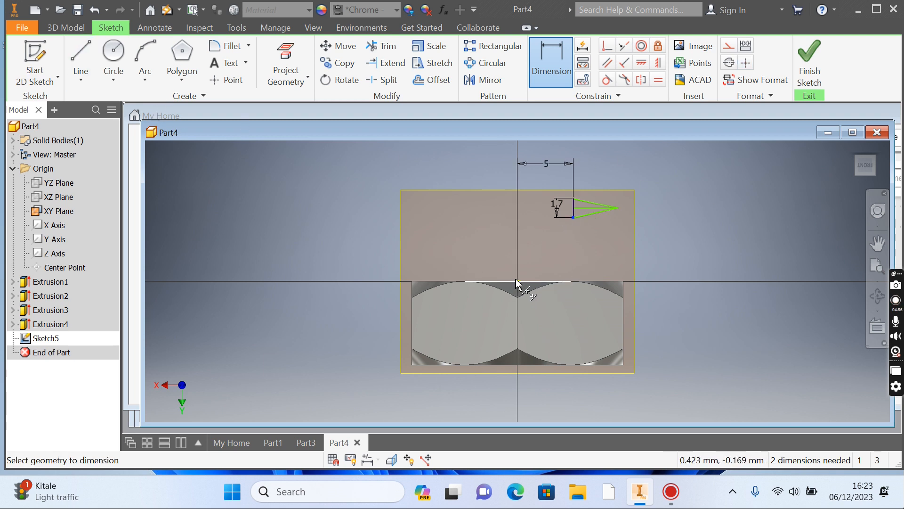
pyautogui.click(508, 285)
pyautogui.click(592, 262)
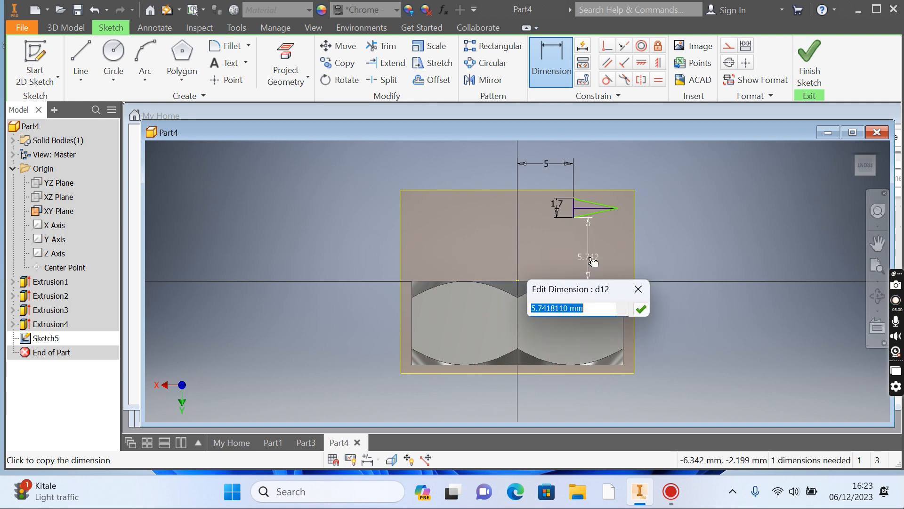
pyautogui.write('1')
pyautogui.press('Return')
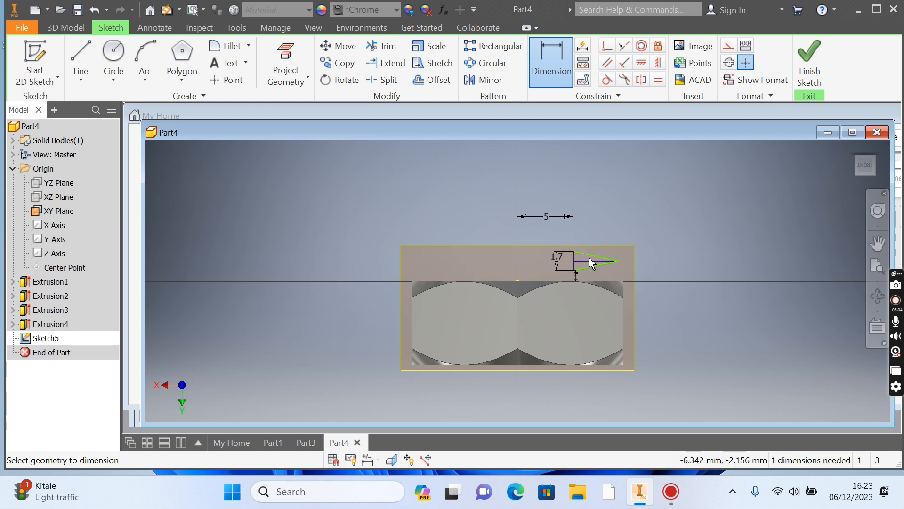
# - Dimension the angle between the triangle's two slanted sides as 60 degrees
pyautogui.click(584, 254)
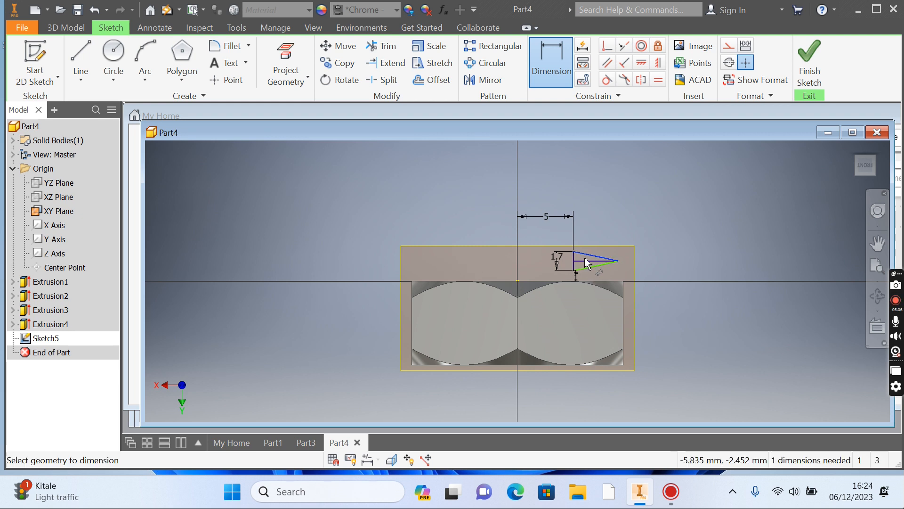
pyautogui.click(585, 267)
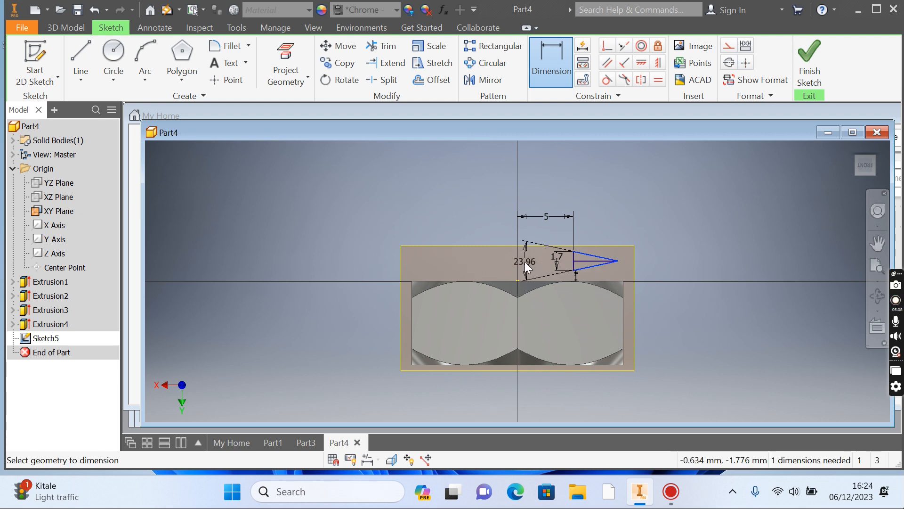
pyautogui.click(527, 267)
pyautogui.write('6')
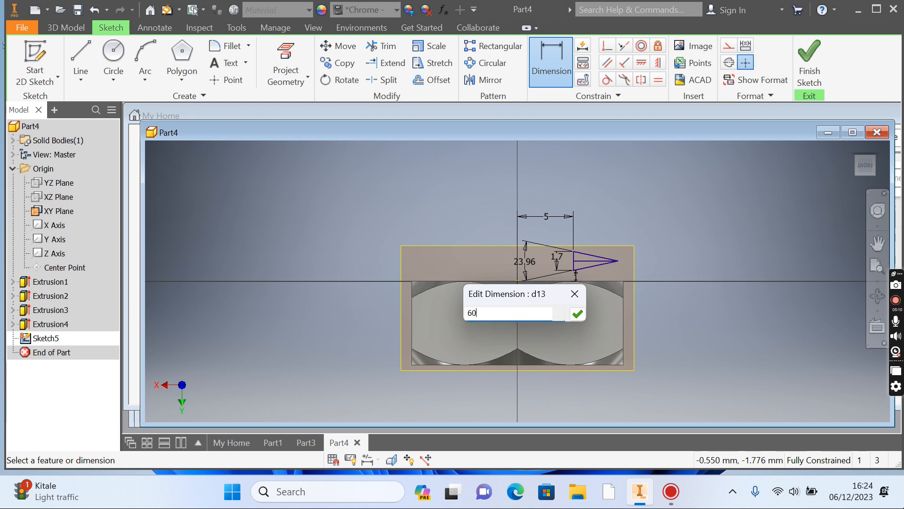
pyautogui.write('0')
pyautogui.press('Return')
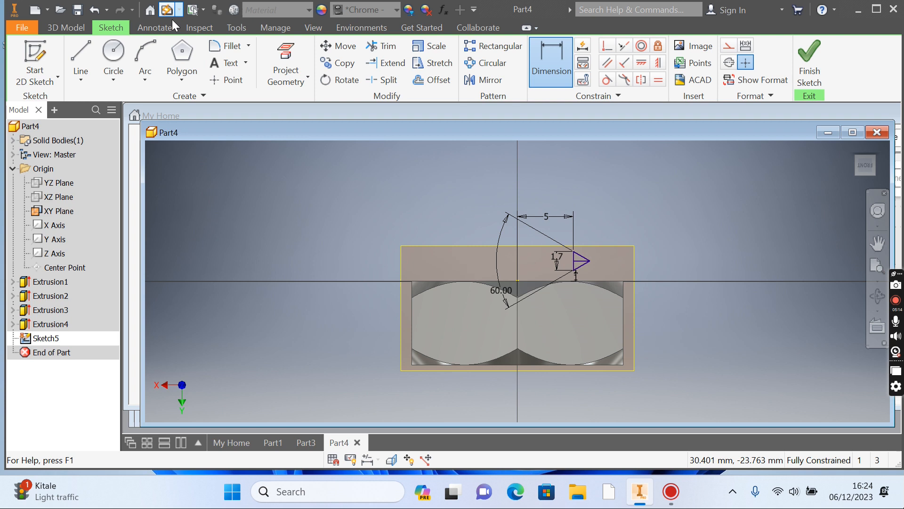
# - Round the triangle's apex with a 0.2 mm 2D fillet between the two slanted sides
pyautogui.click(227, 47)
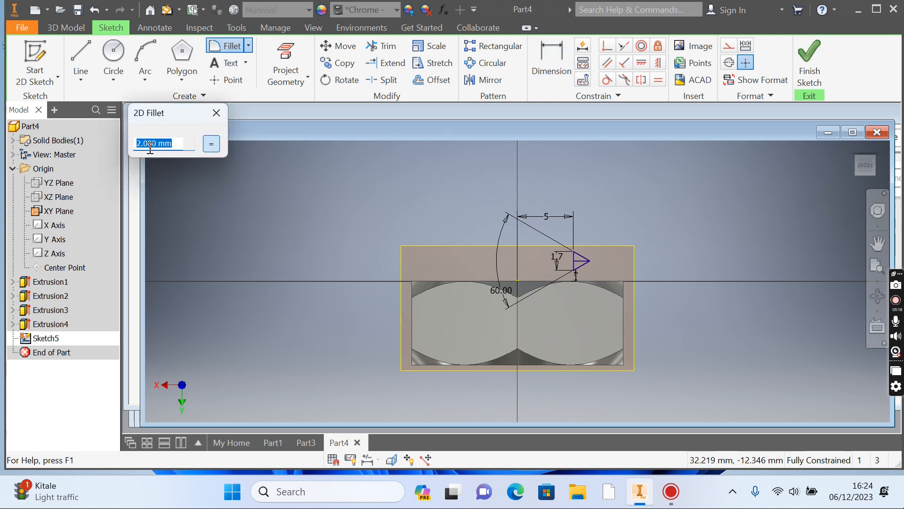
pyautogui.press('BackSpace')
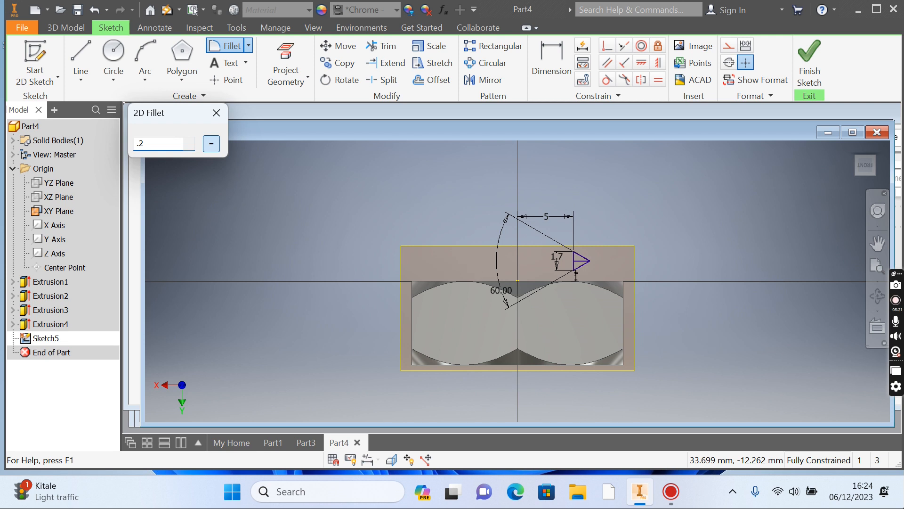
pyautogui.click(583, 265)
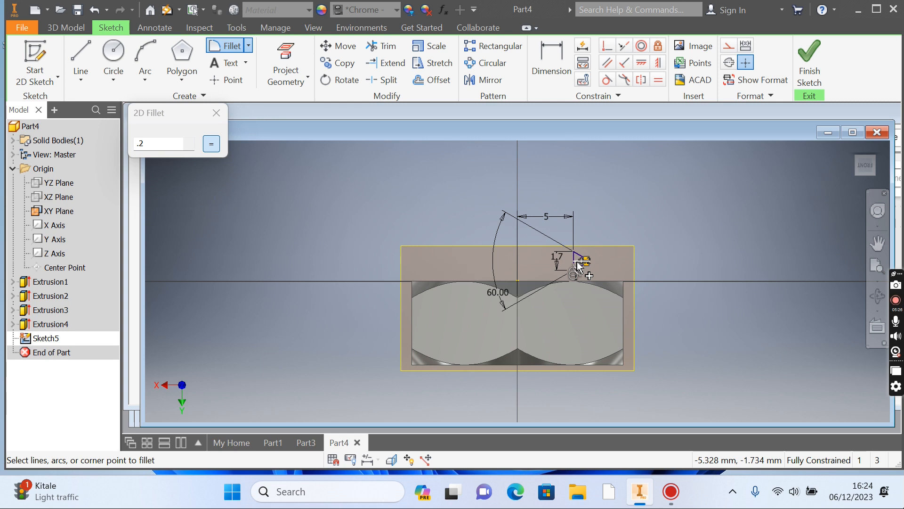
# - Convert the triangle's midline to construction geometry and finish the sketch
pyautogui.scroll(-5, 576, 260)
pyautogui.scroll(3, 577, 263)
pyautogui.scroll(5, 579, 265)
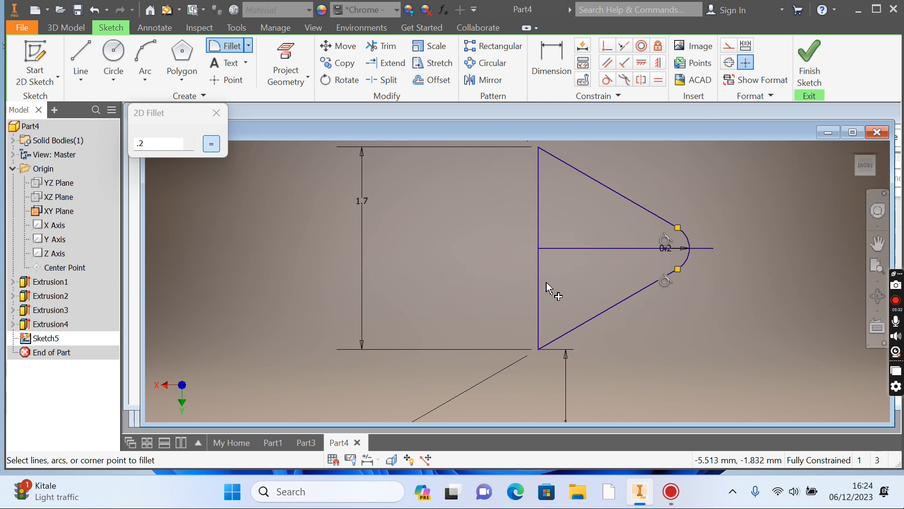
pyautogui.click(595, 249)
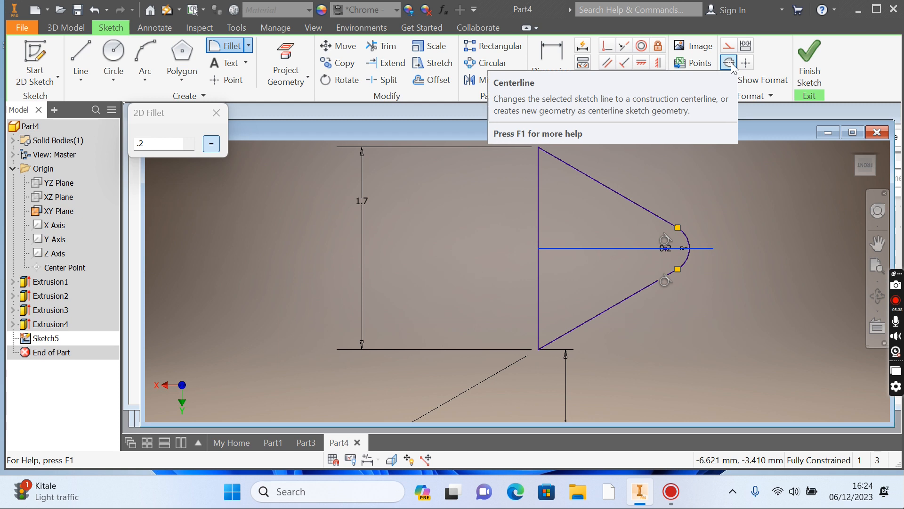
pyautogui.click(731, 47)
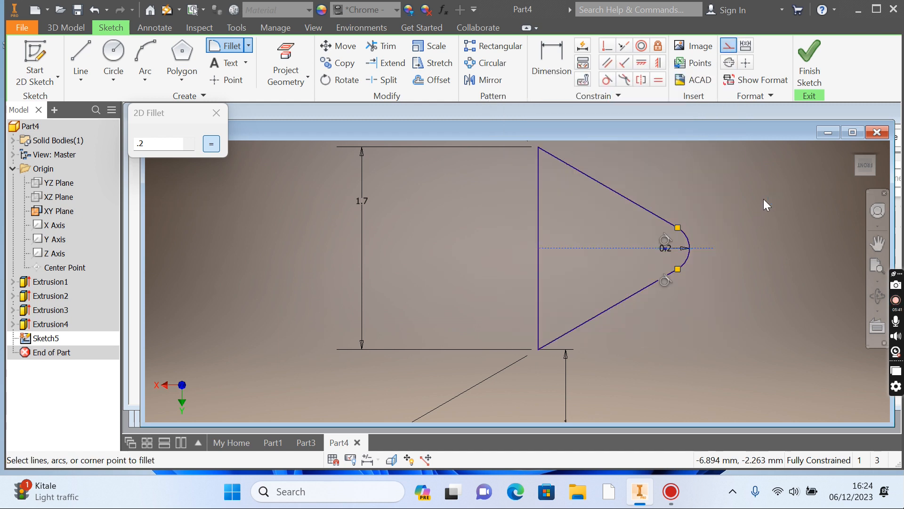
pyautogui.click(809, 61)
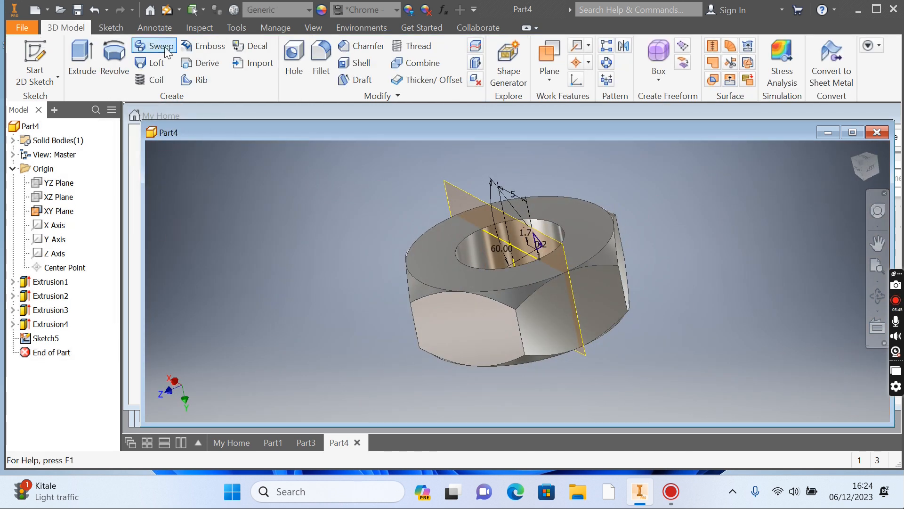
# - Start a coil of the triangular thread profile around the Y axis, defined by pitch and height
pyautogui.click(137, 77)
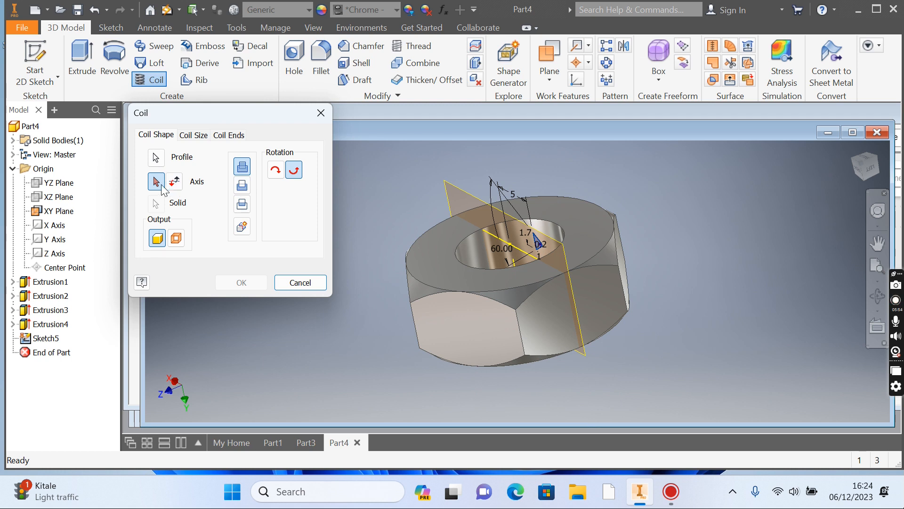
pyautogui.click(51, 240)
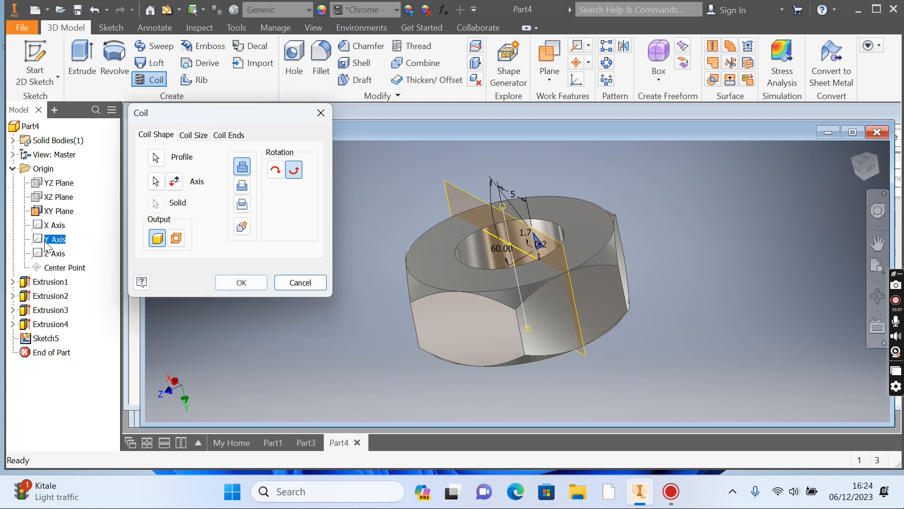
pyautogui.click(194, 135)
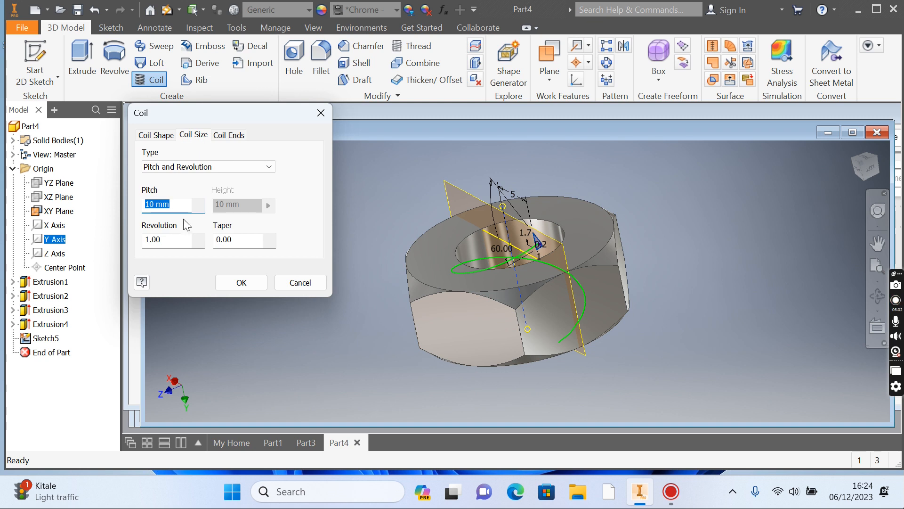
pyautogui.click(193, 167)
pyautogui.click(191, 196)
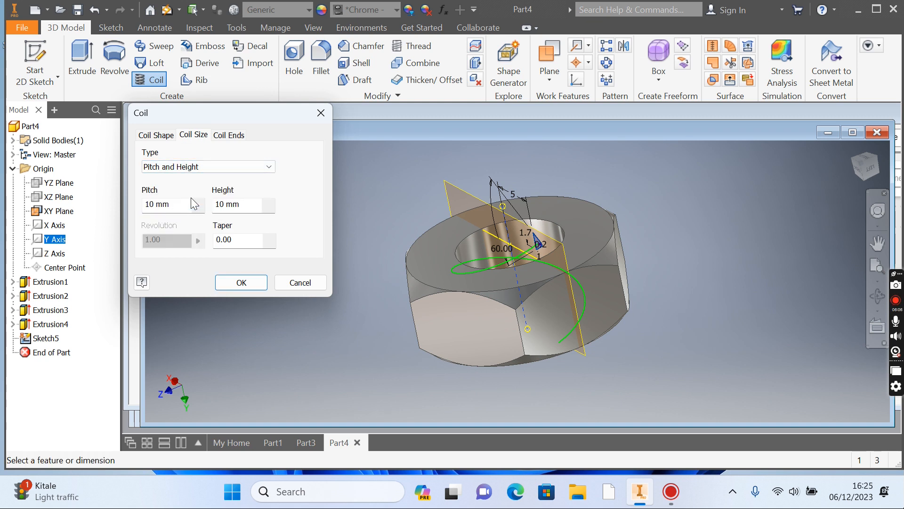
# - Set the coil's pitch to 1.7 mm and its height to 15 mm
pyautogui.click(156, 205)
pyautogui.press('BackSpace')
pyautogui.press('BackSpace')
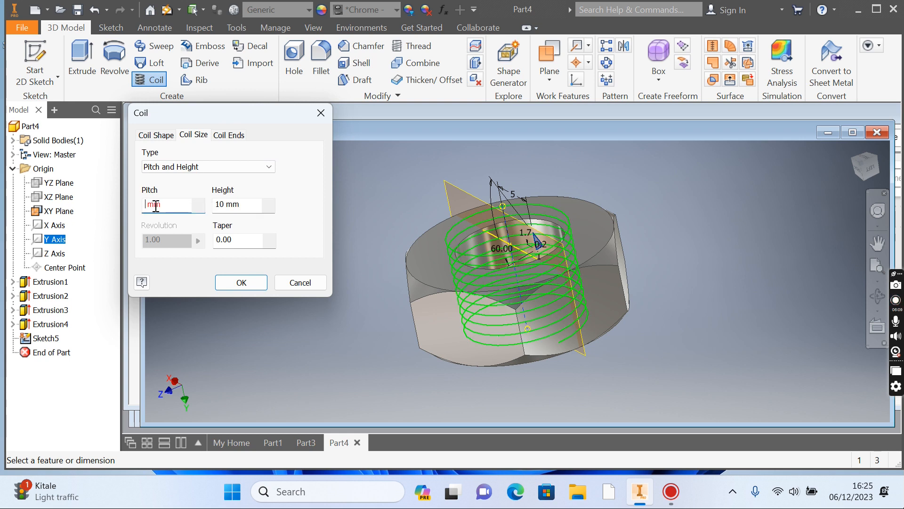
pyautogui.write('1.7')
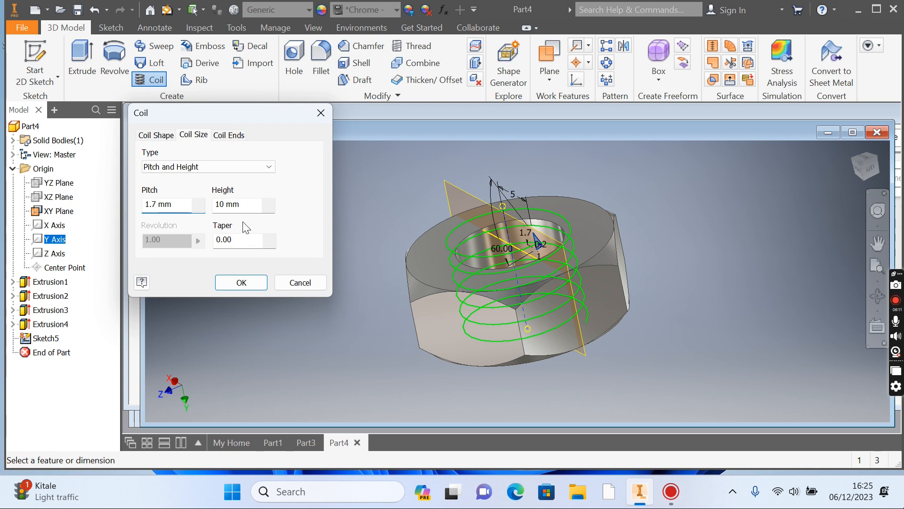
pyautogui.press('BackSpace')
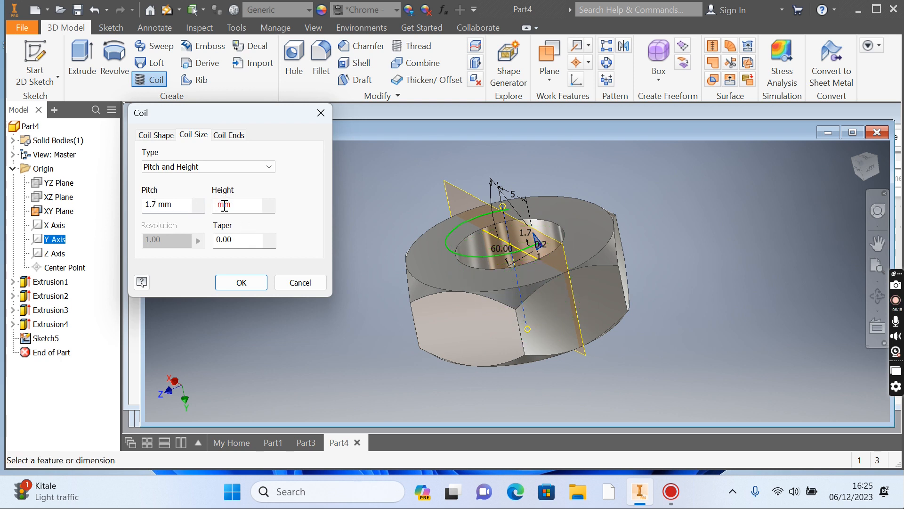
pyautogui.write('15')
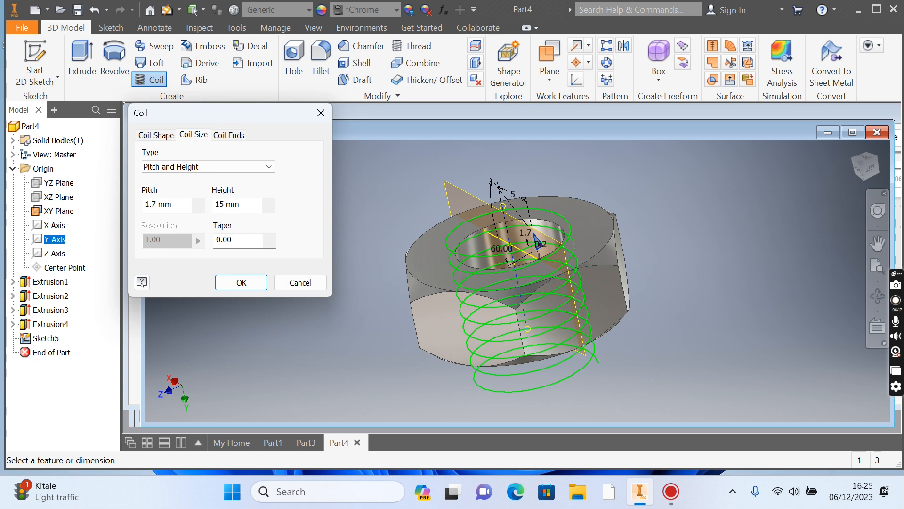
# - Set the coil operation to Cut and create the internal thread in the nut's hole
pyautogui.click(156, 135)
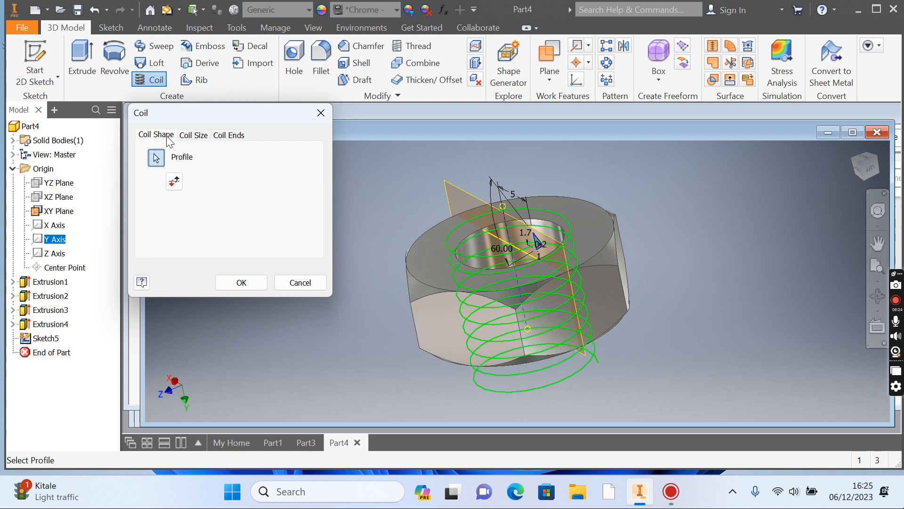
pyautogui.click(242, 186)
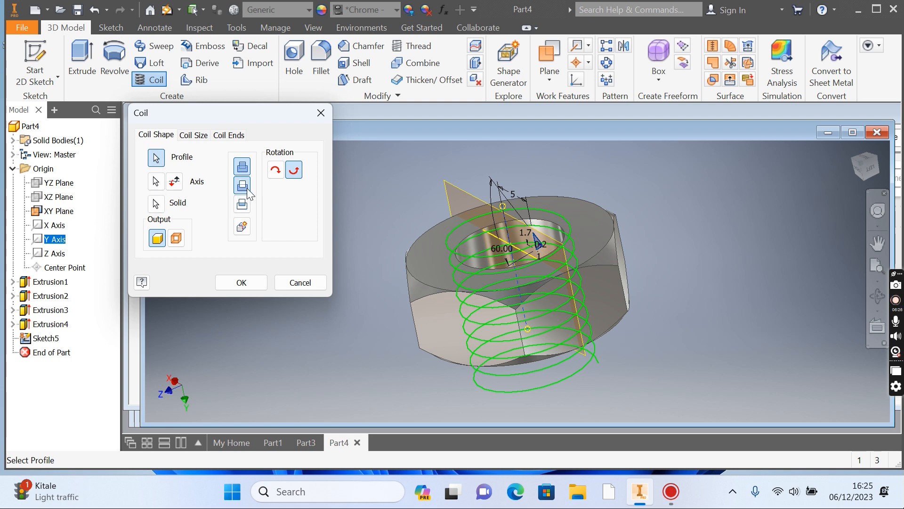
pyautogui.click(256, 285)
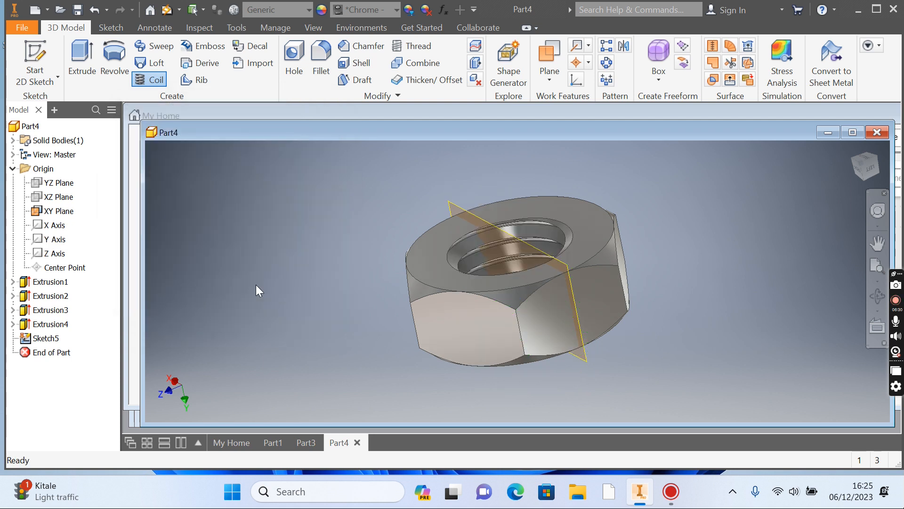
# - Hide the XY work plane that crosses the nut
pyautogui.rightClick(449, 210)
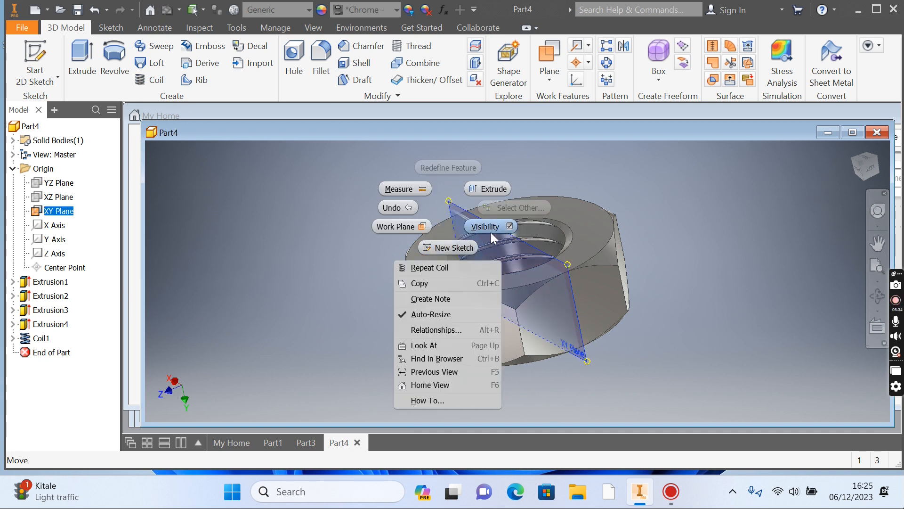
pyautogui.press('Escape')
pyautogui.press('Escape')
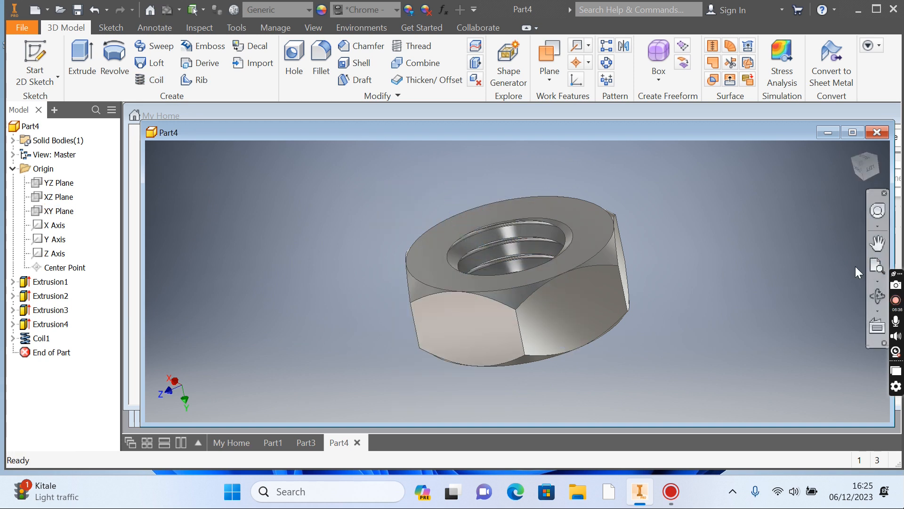
# - Examine the nut's internal thread and chamfered faces from the isometric view and from all sides
pyautogui.click(854, 148)
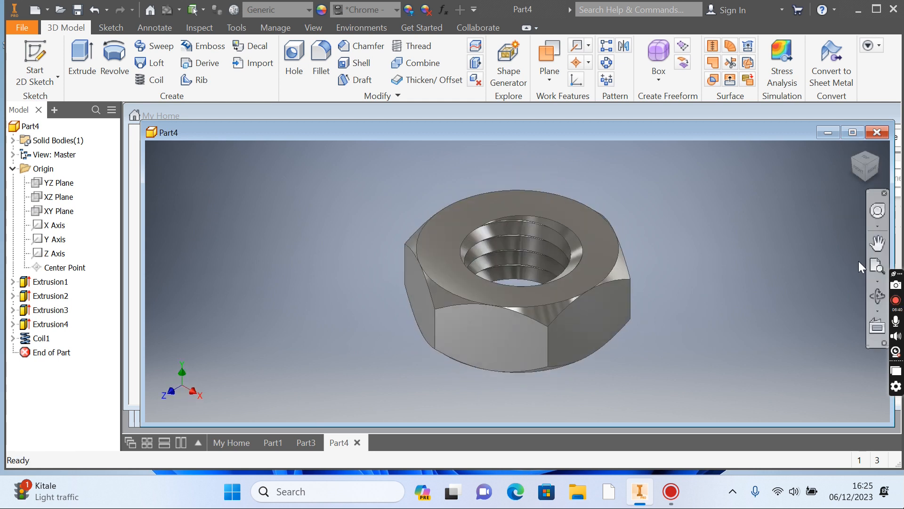
pyautogui.click(877, 296)
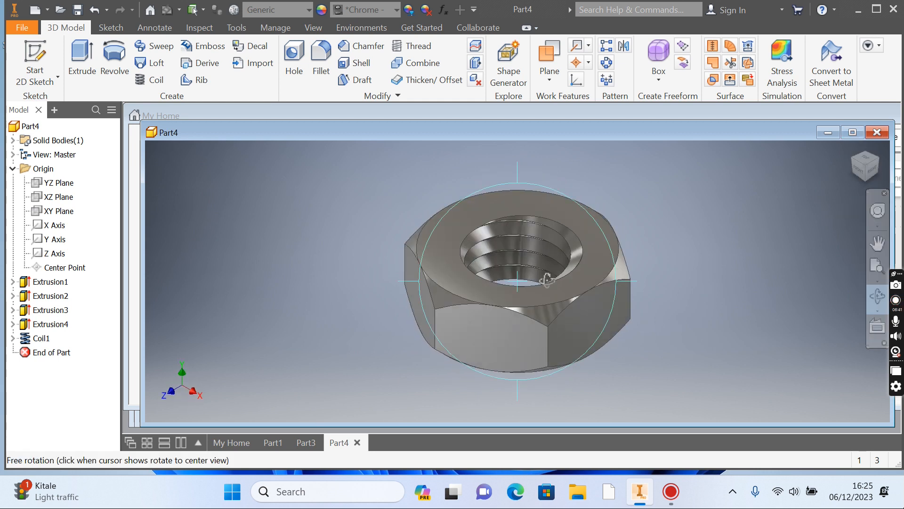
pyautogui.moveTo(565, 328); pyautogui.dragTo(519, 276)
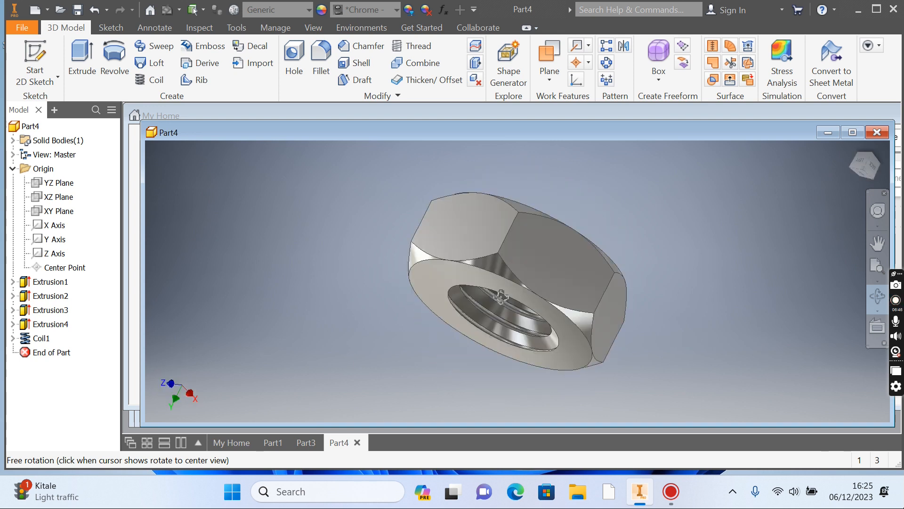
pyautogui.moveTo(568, 250); pyautogui.dragTo(573, 313)
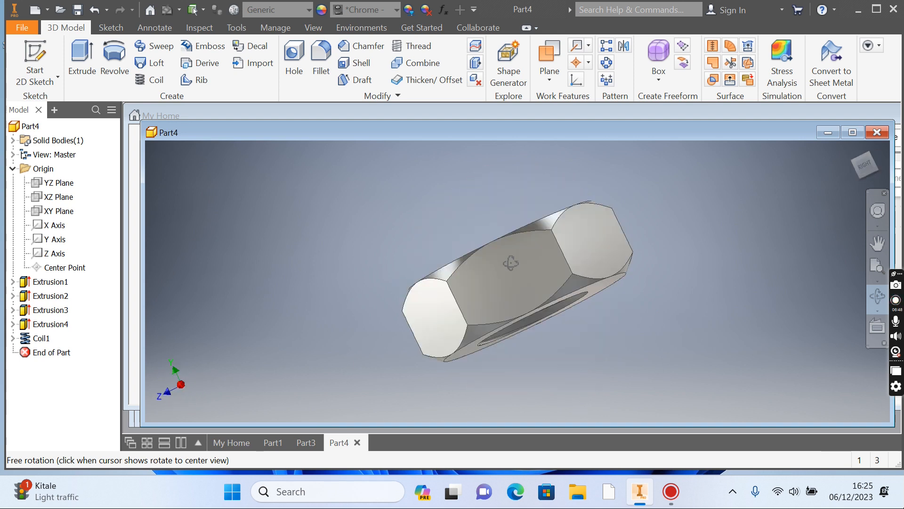
pyautogui.moveTo(485, 309); pyautogui.dragTo(434, 307)
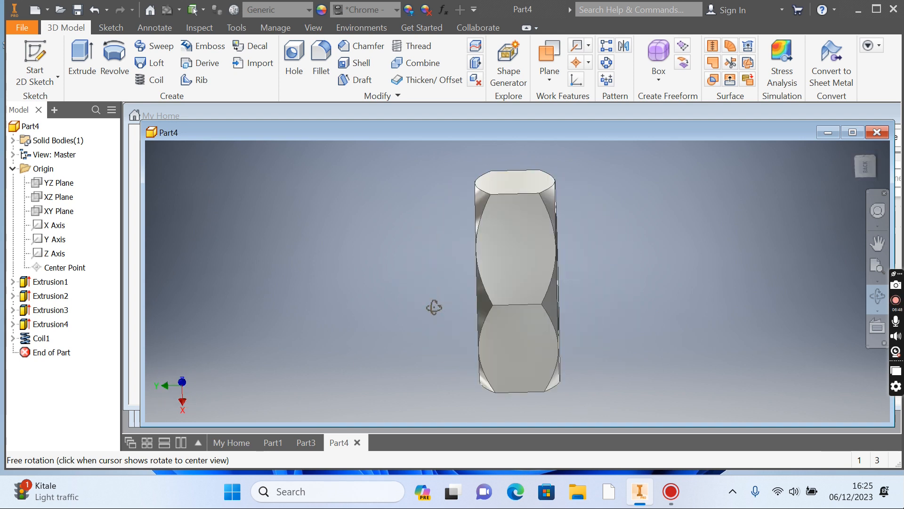
pyautogui.moveTo(380, 289); pyautogui.dragTo(328, 361)
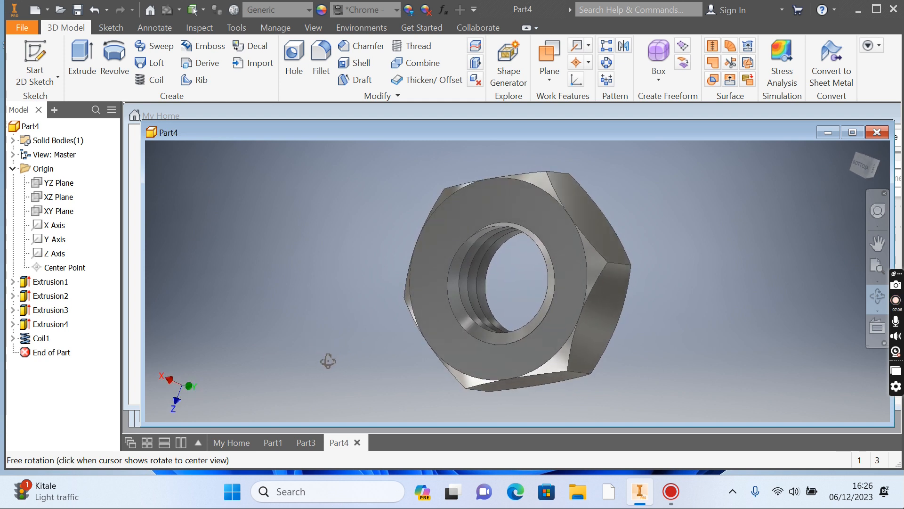